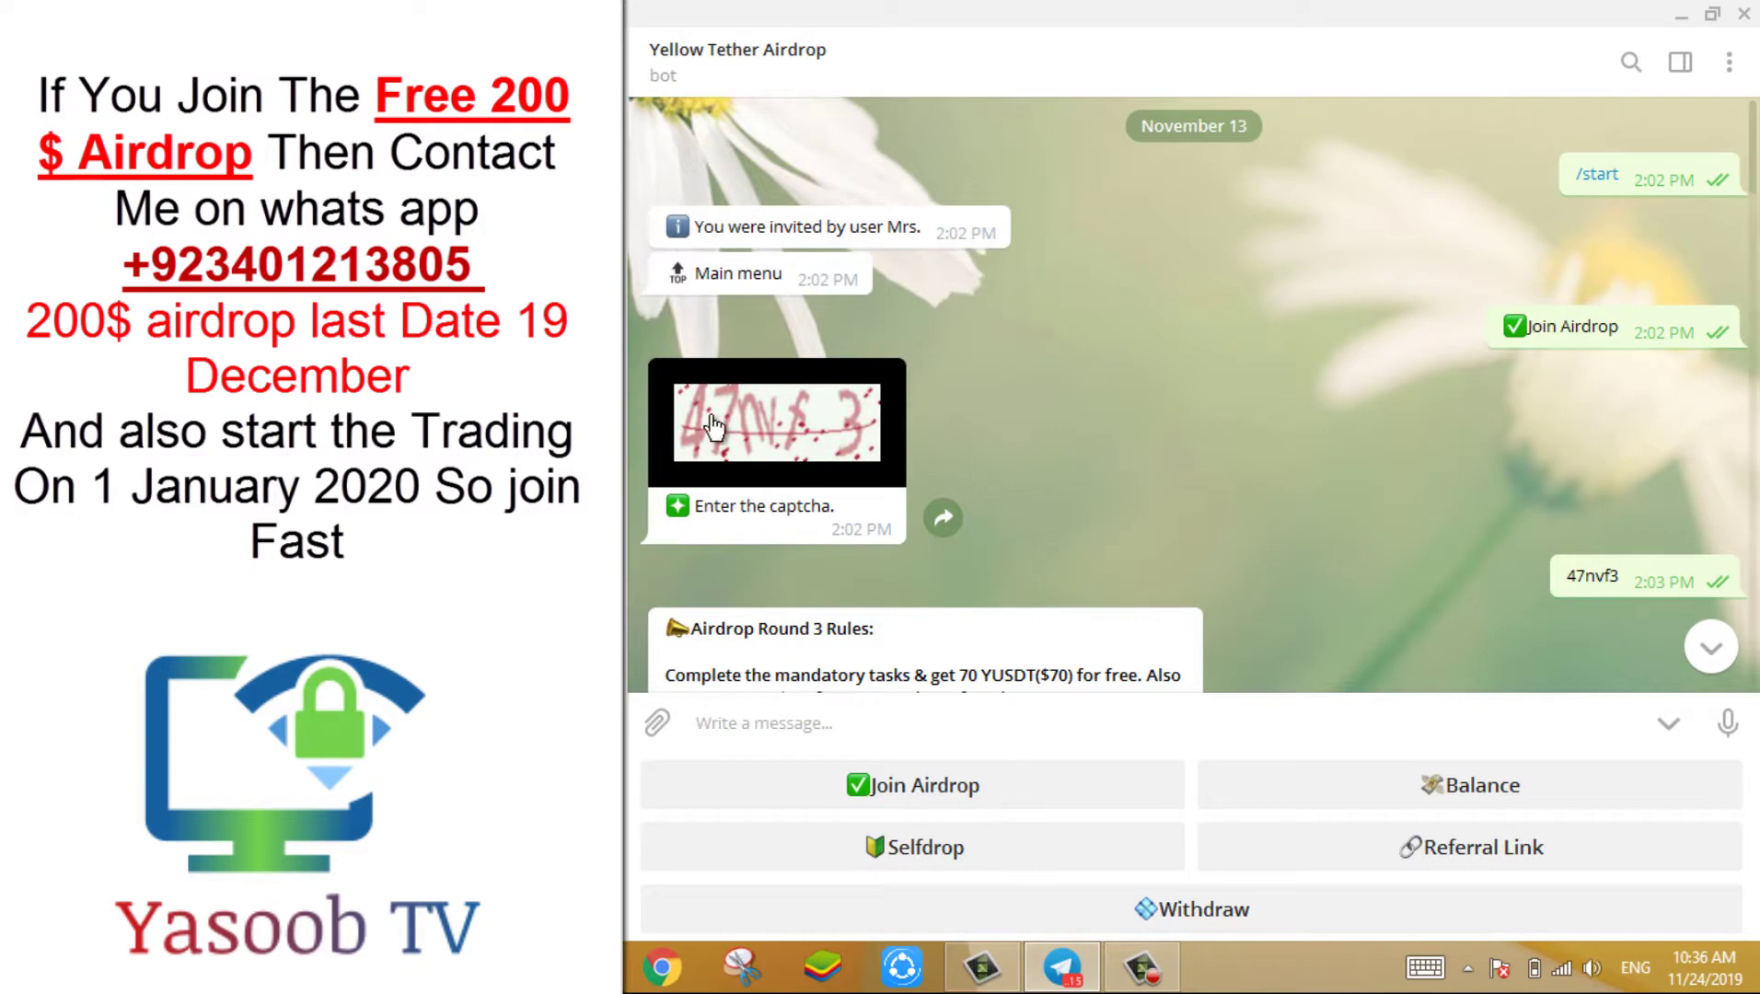
# Review the Yellow Tether Airdrop chat from the captcha through the Round 3 rules and mandatory tasks to the submitted usernames and wallet address
pyautogui.scroll(-3, 1164, 451)
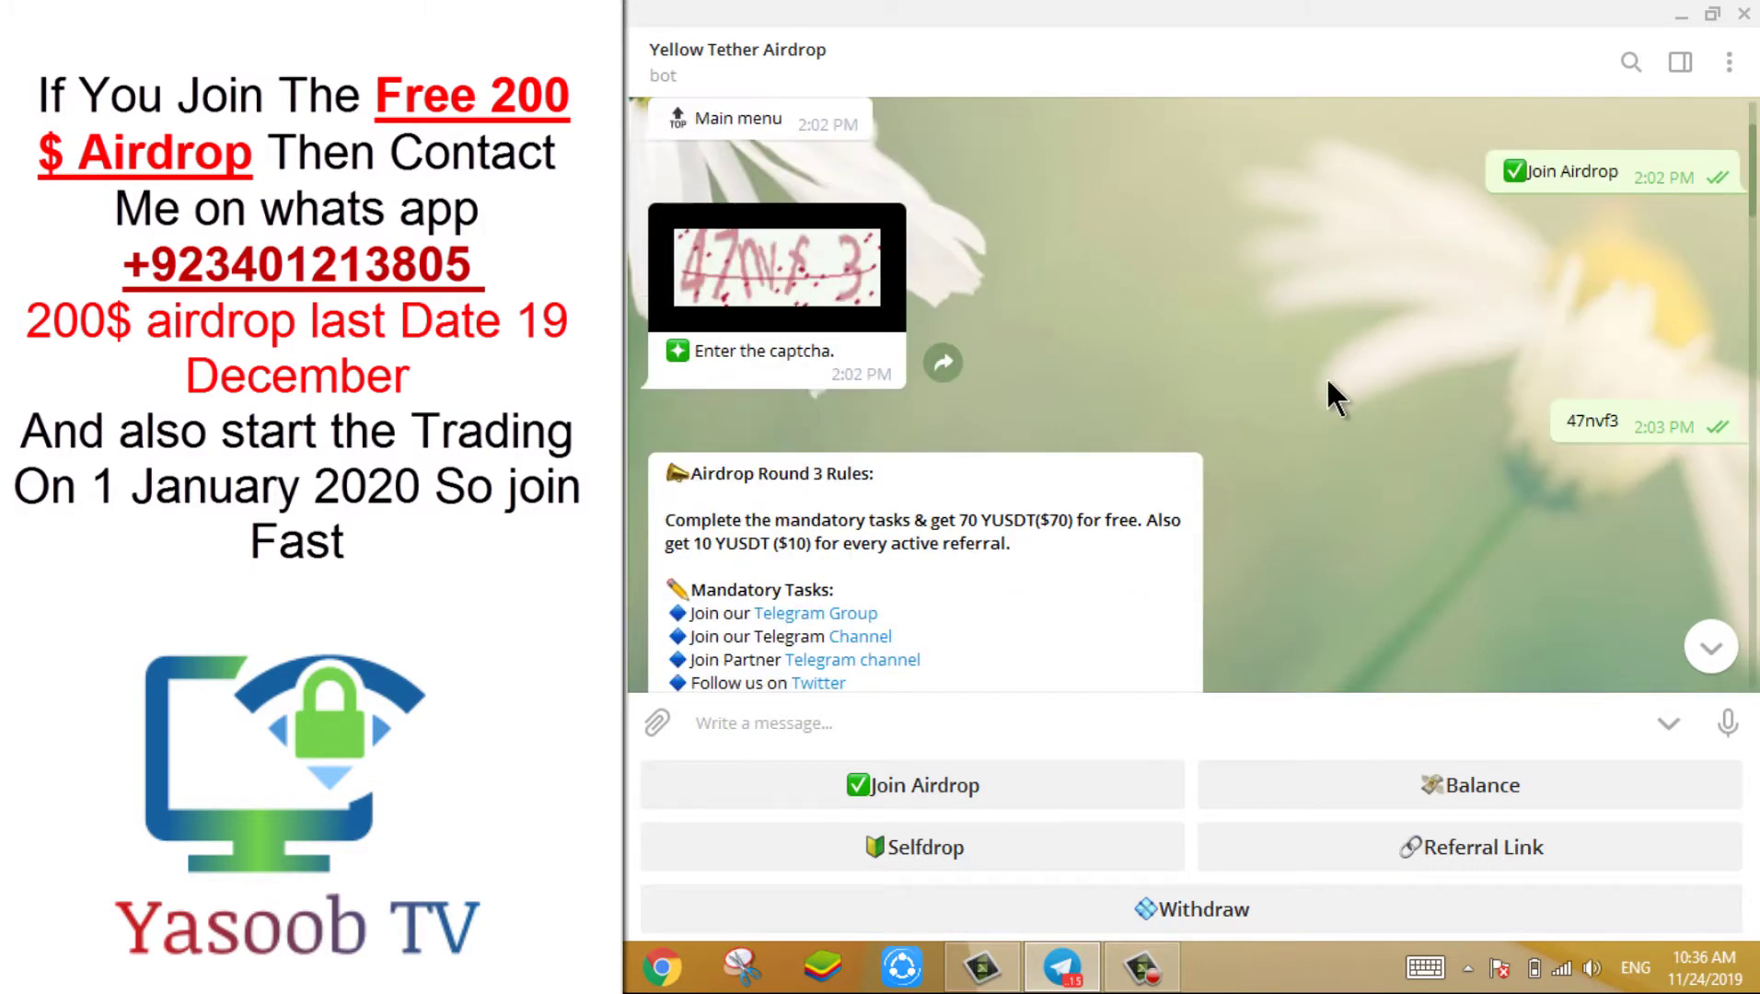
pyautogui.scroll(-2, 928, 421)
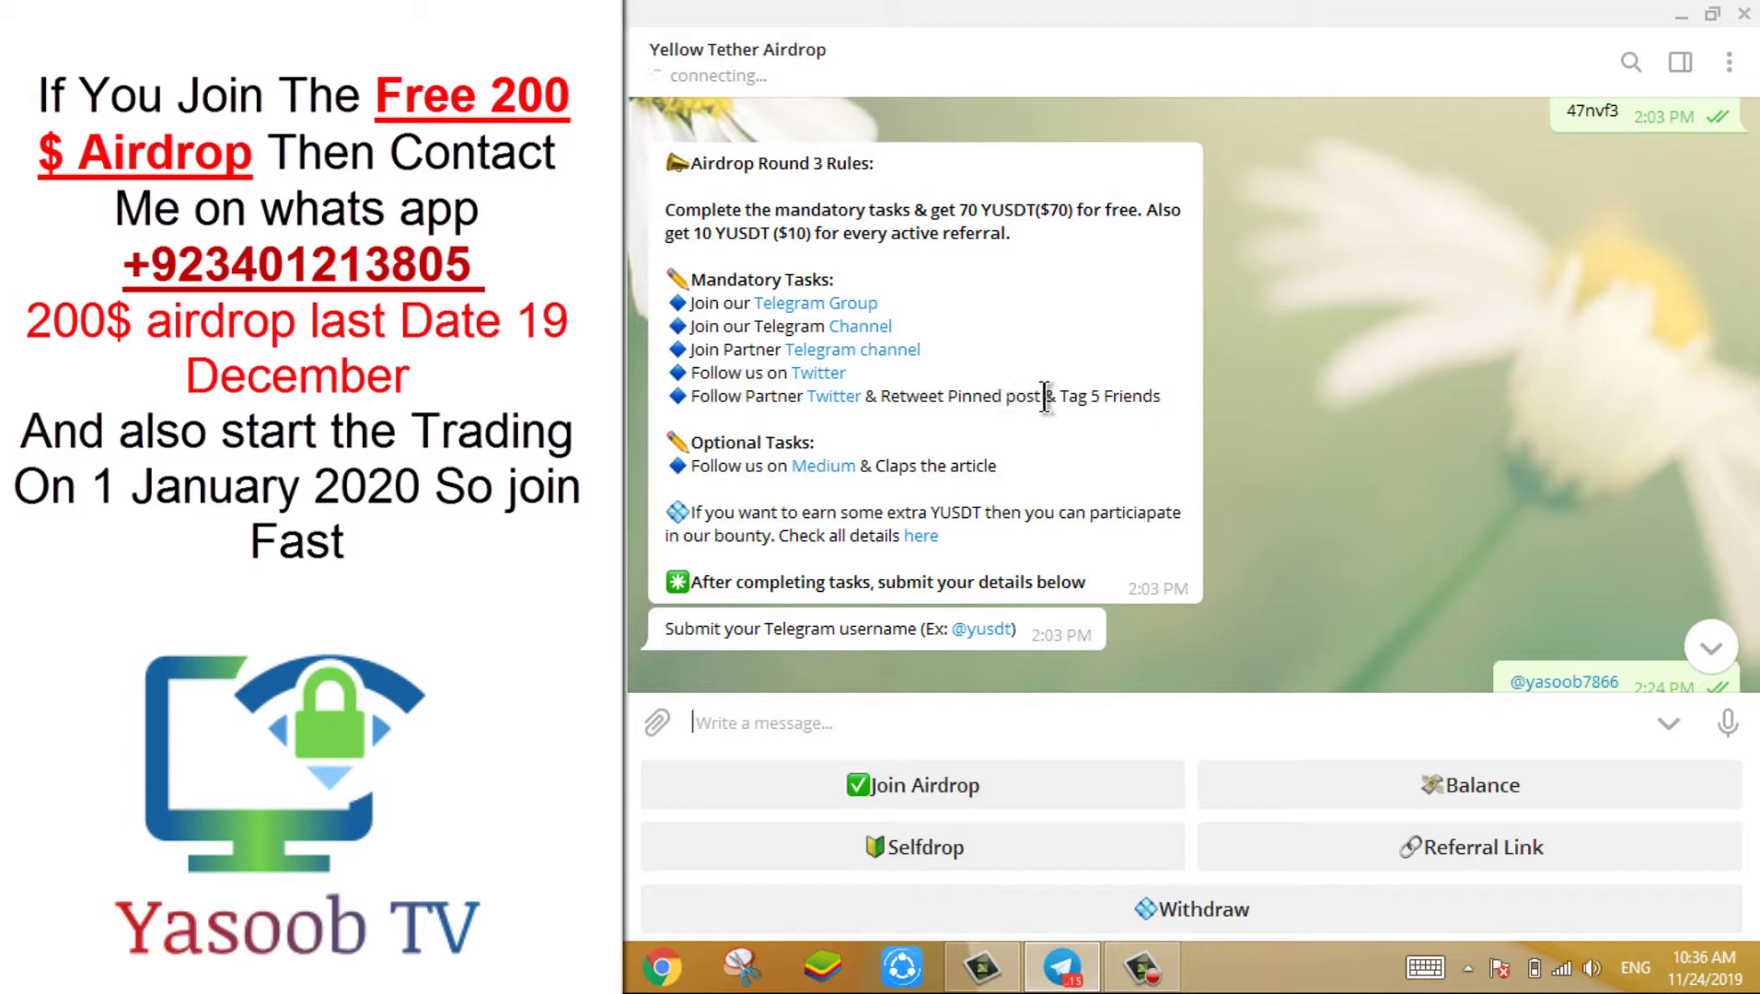
pyautogui.scroll(-3, 1049, 395)
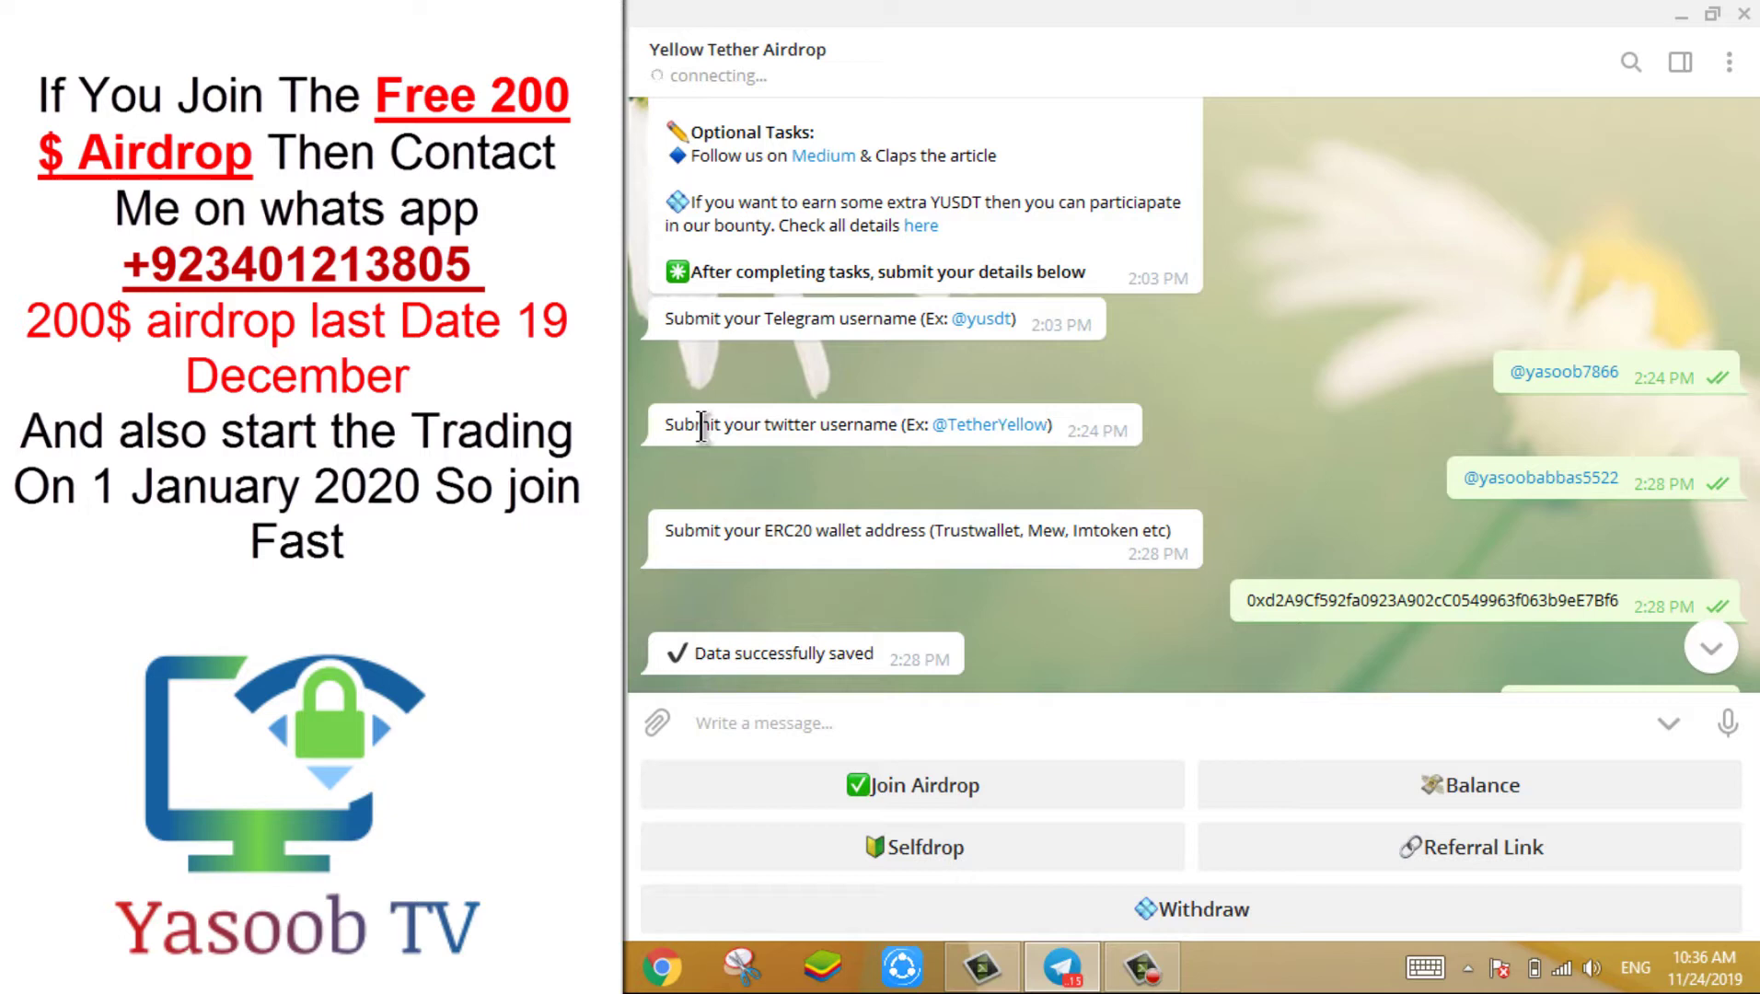
pyautogui.scroll(-1, 732, 368)
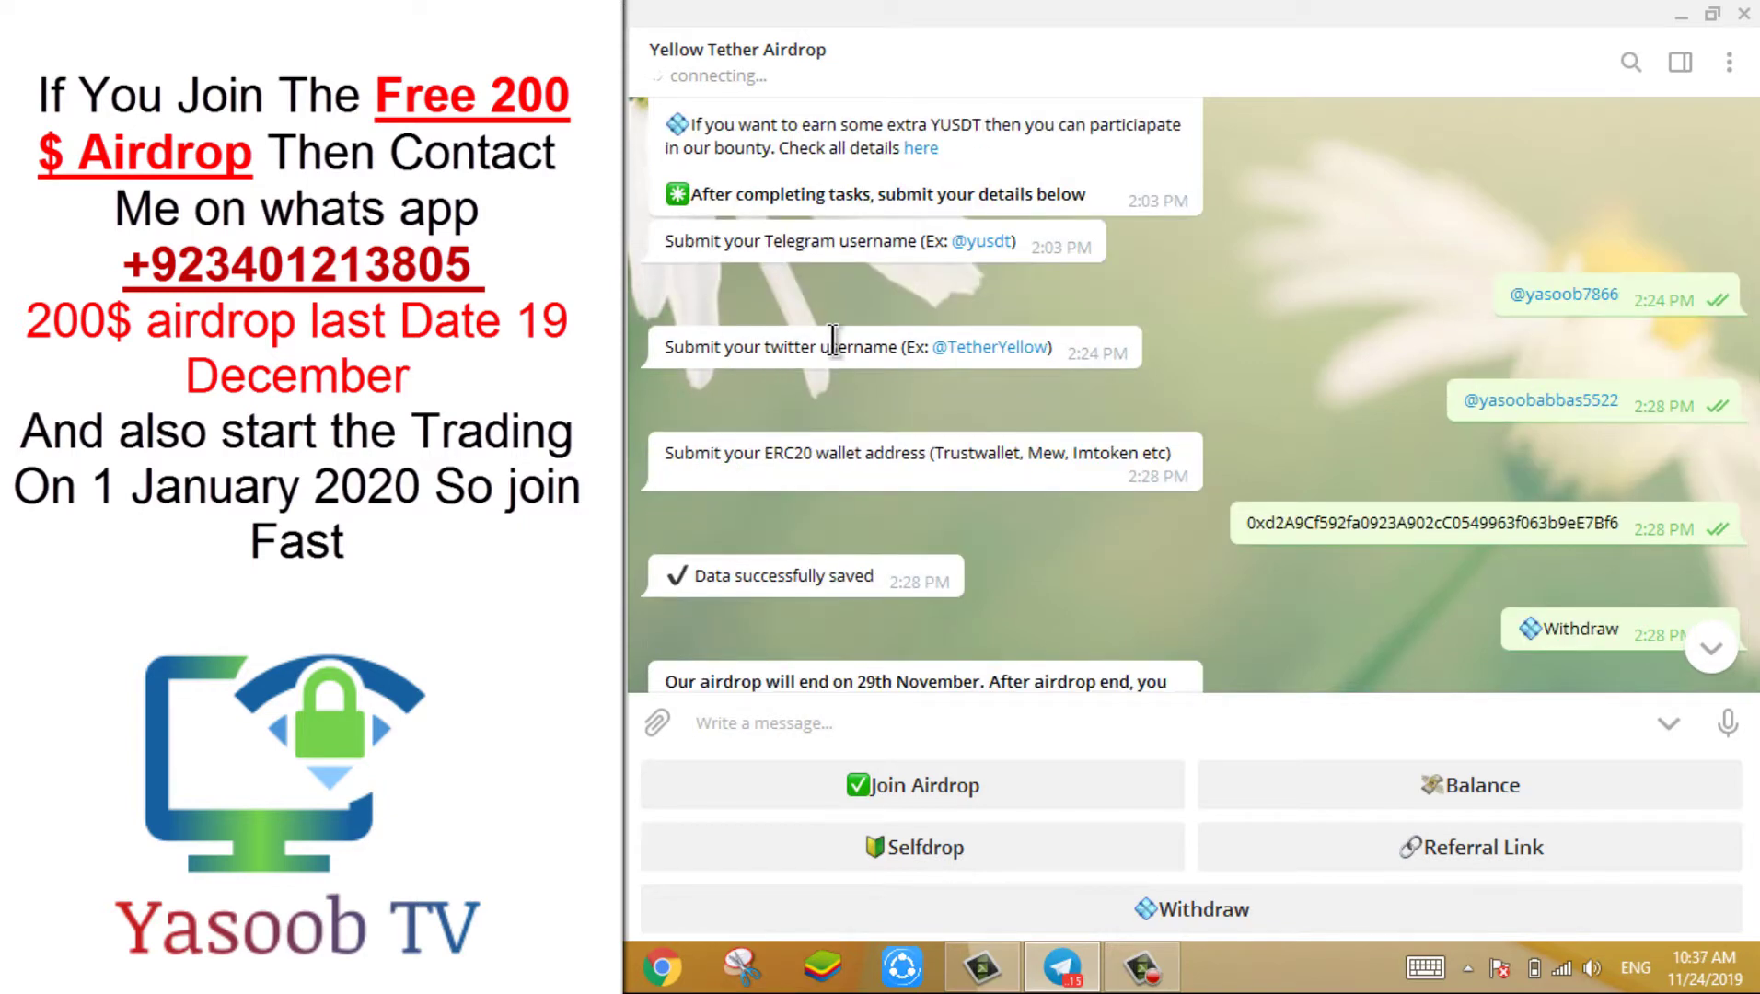
pyautogui.scroll(-1, 833, 339)
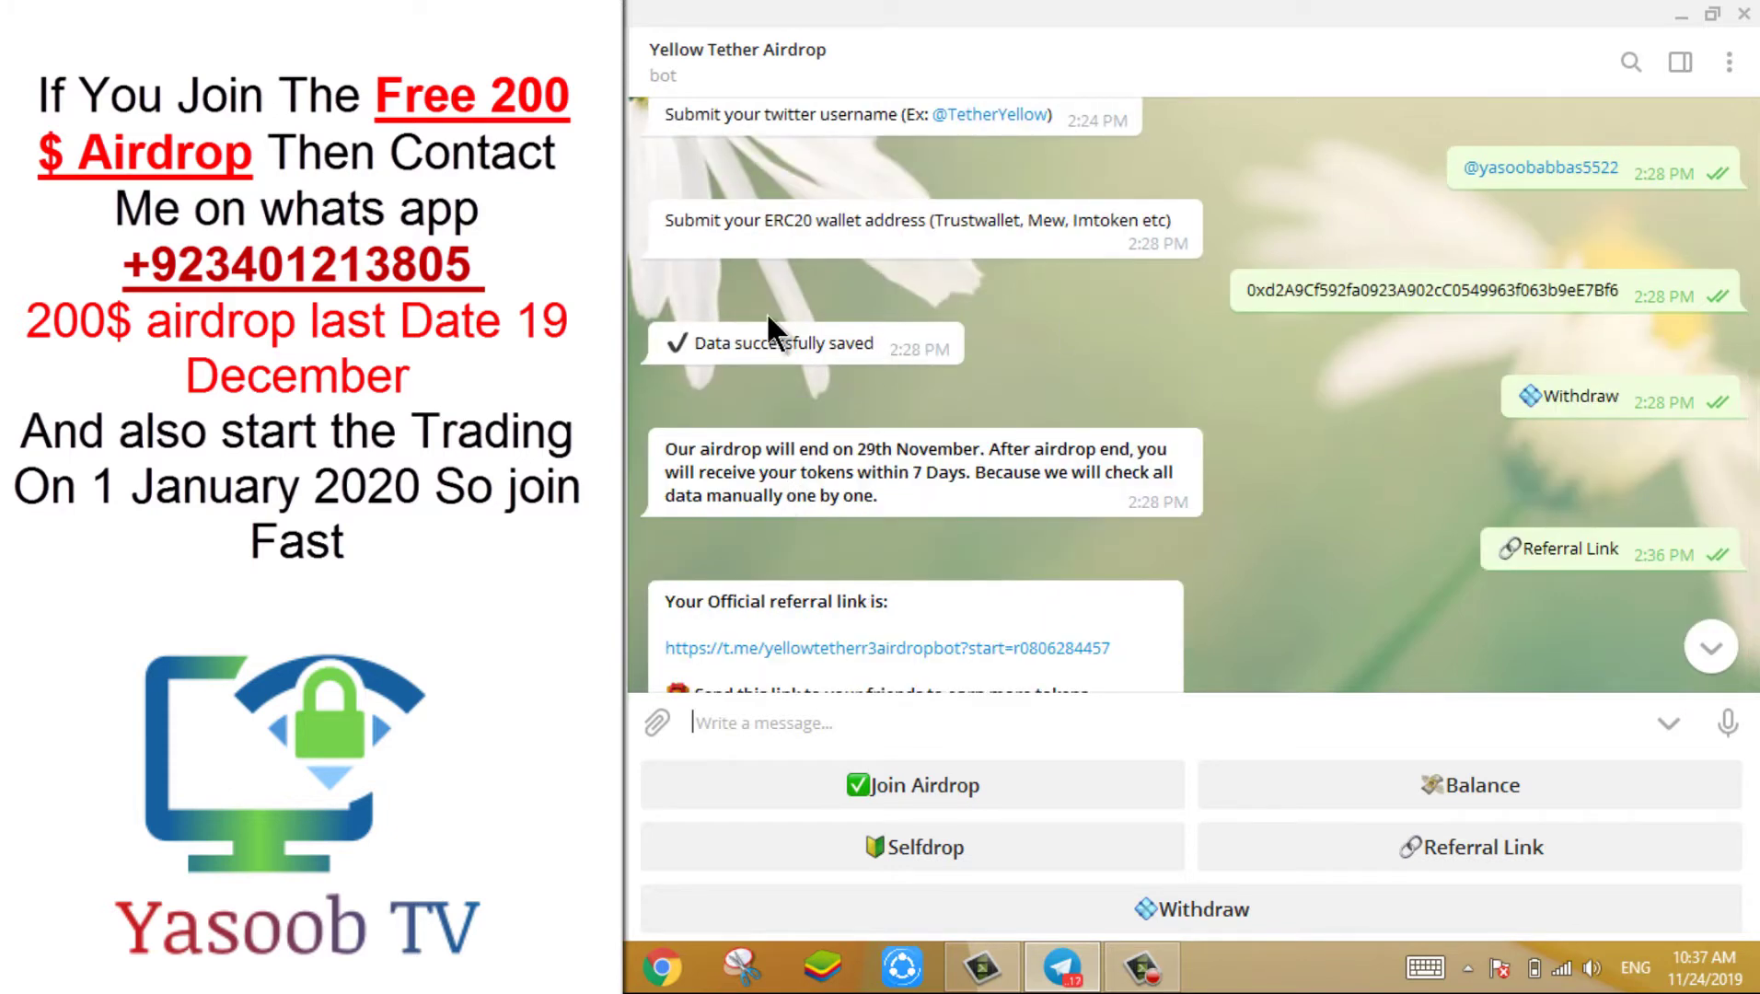
# Examine the saved-data confirmation, the airdrop end and token payout notice, and the airdrop balance in the bot chat
pyautogui.moveTo(734, 342); pyautogui.dragTo(666, 342)
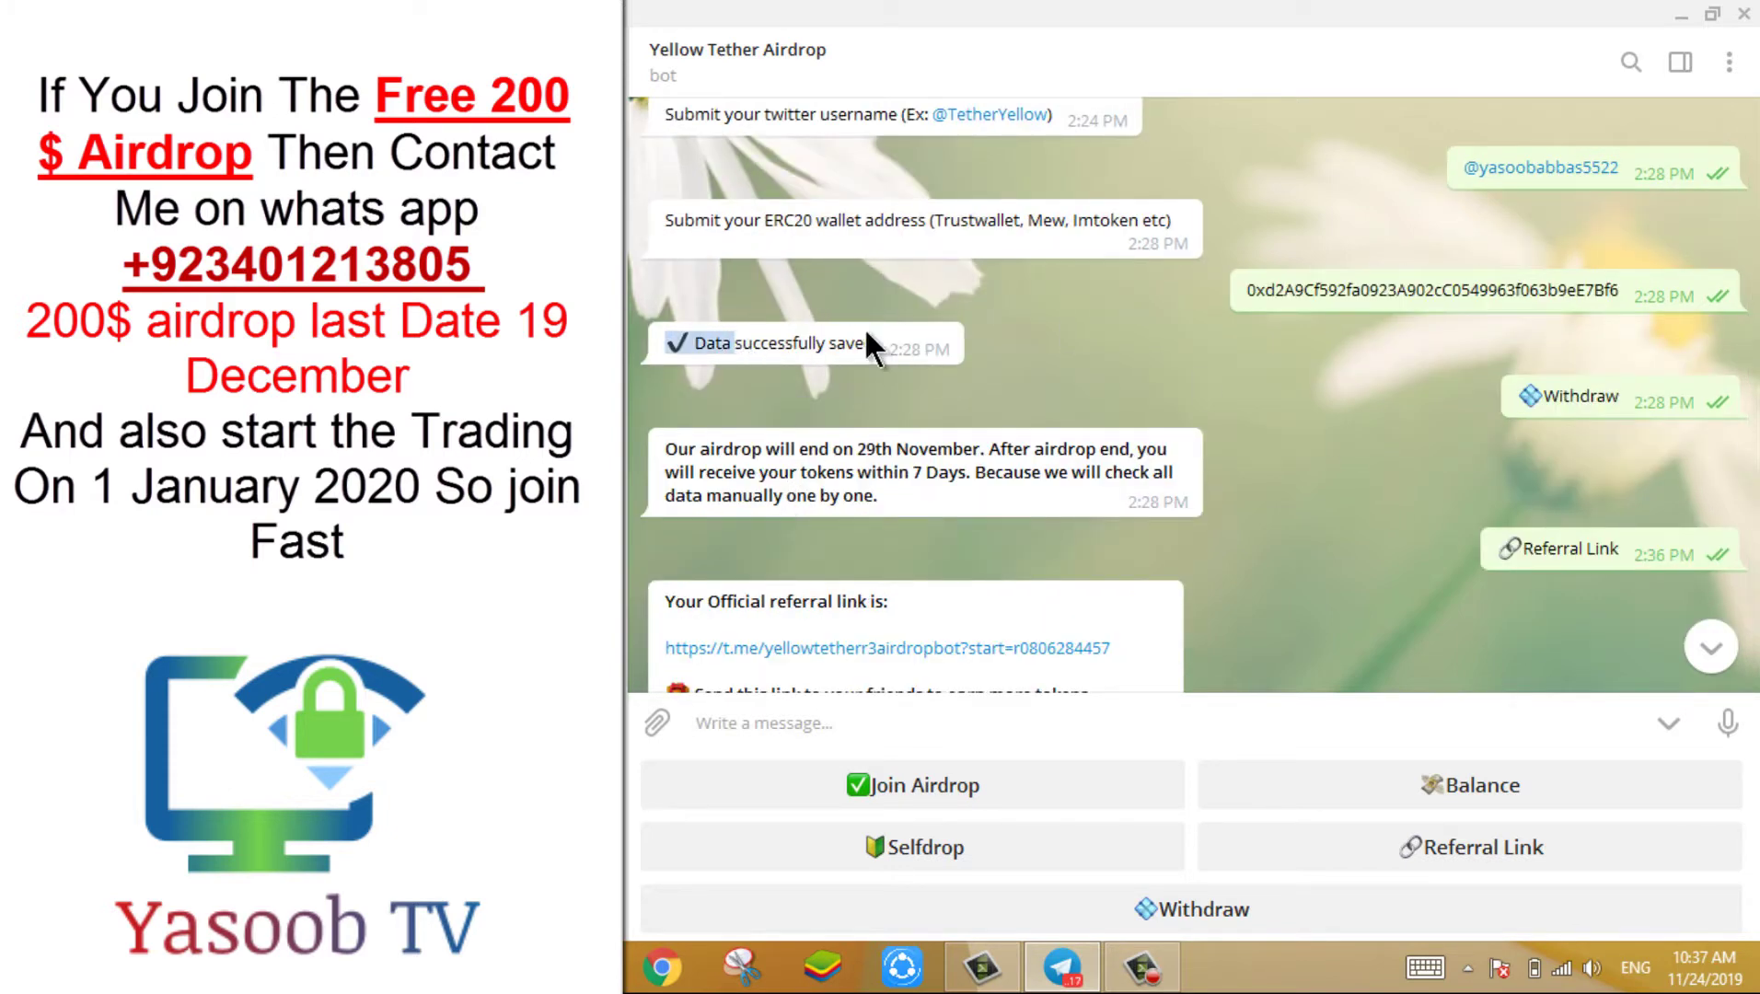
pyautogui.scroll(-2, 866, 329)
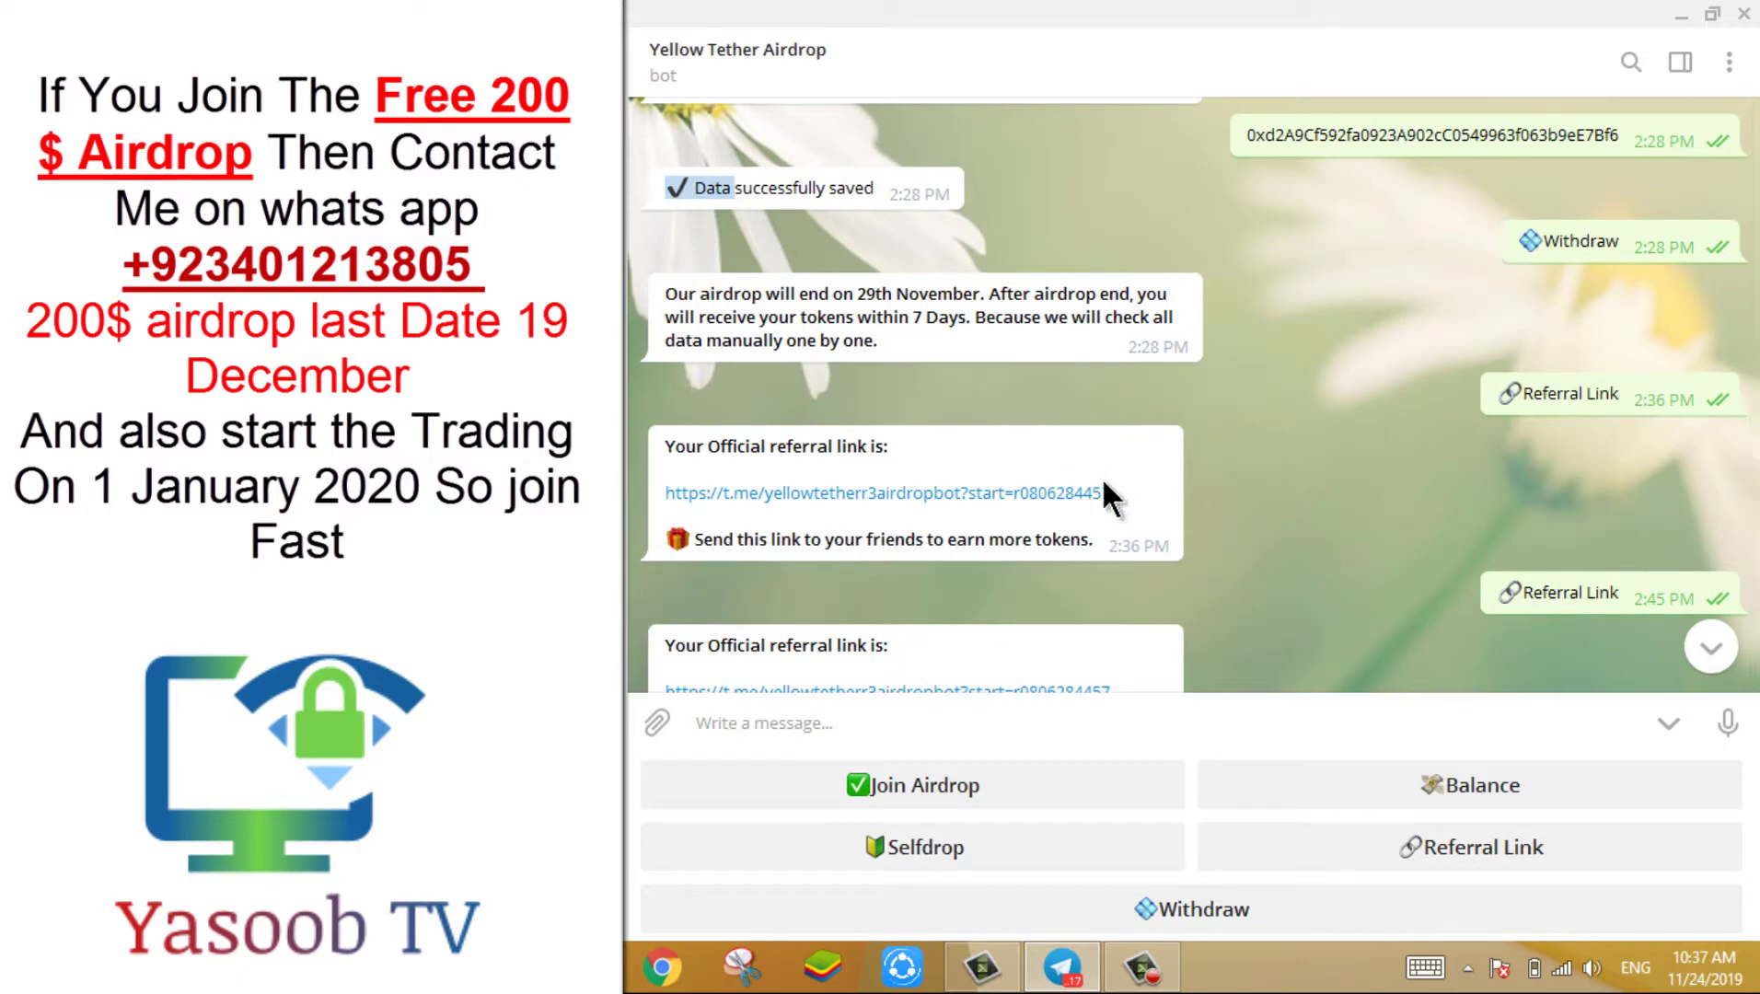
pyautogui.click(1196, 929)
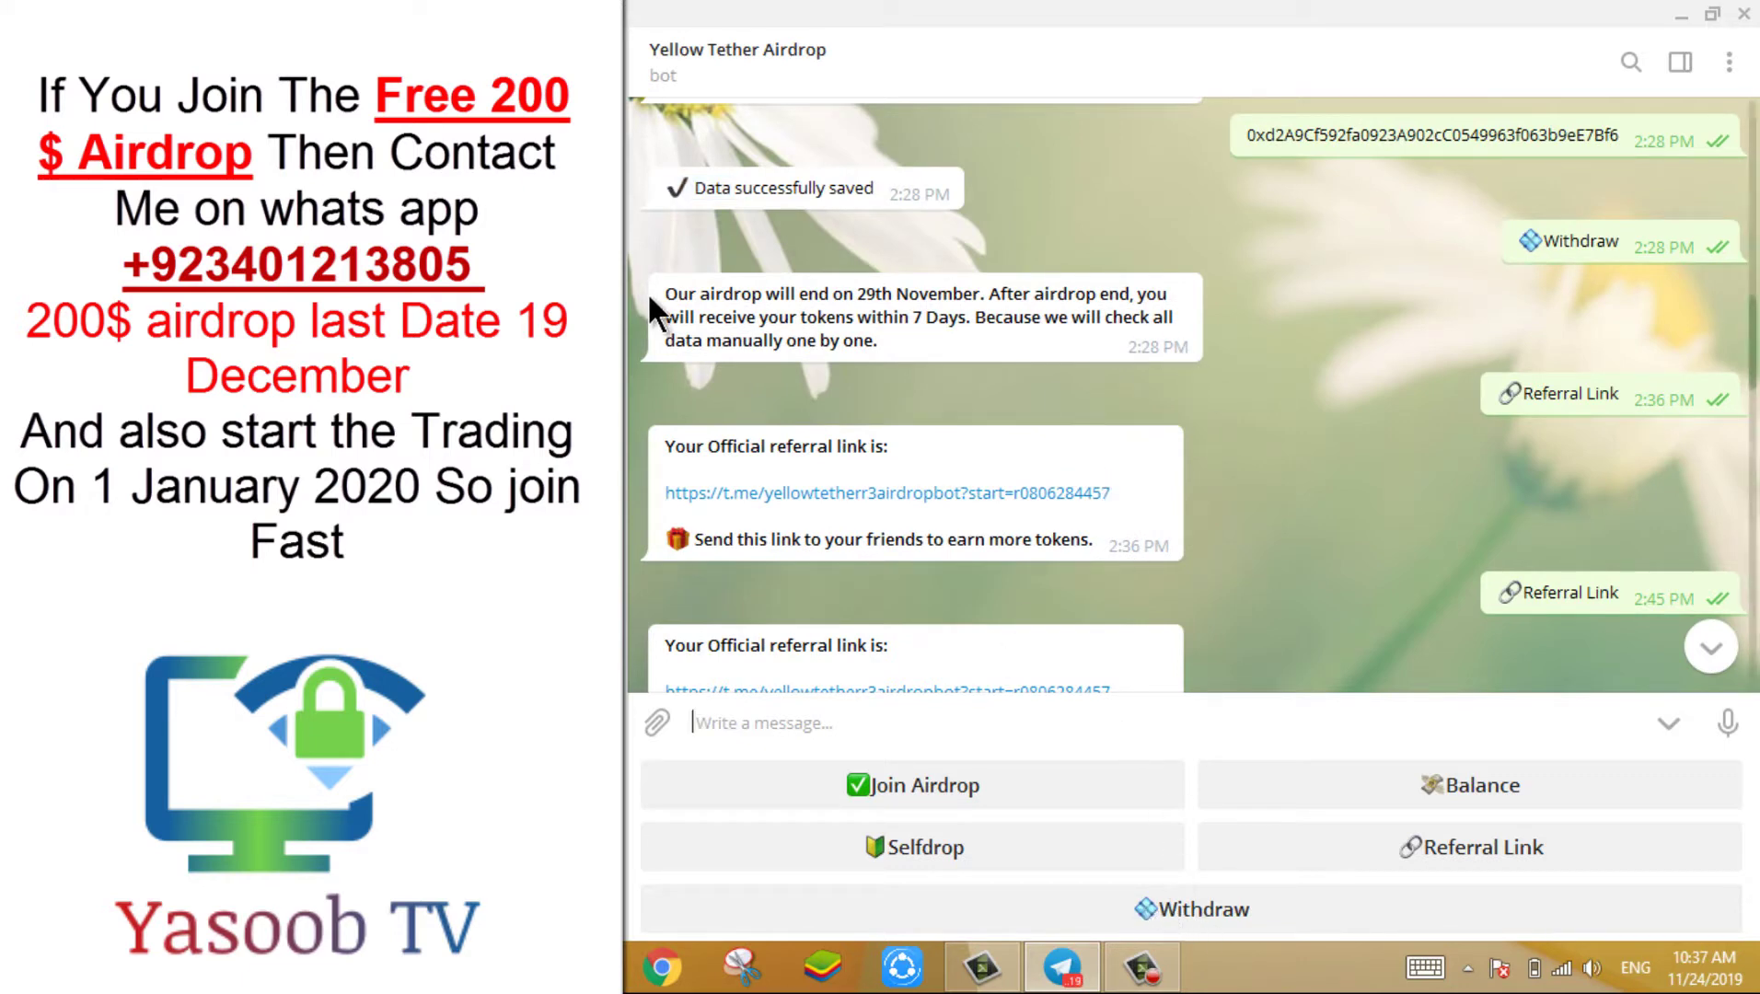
pyautogui.moveTo(655, 299); pyautogui.dragTo(1140, 309)
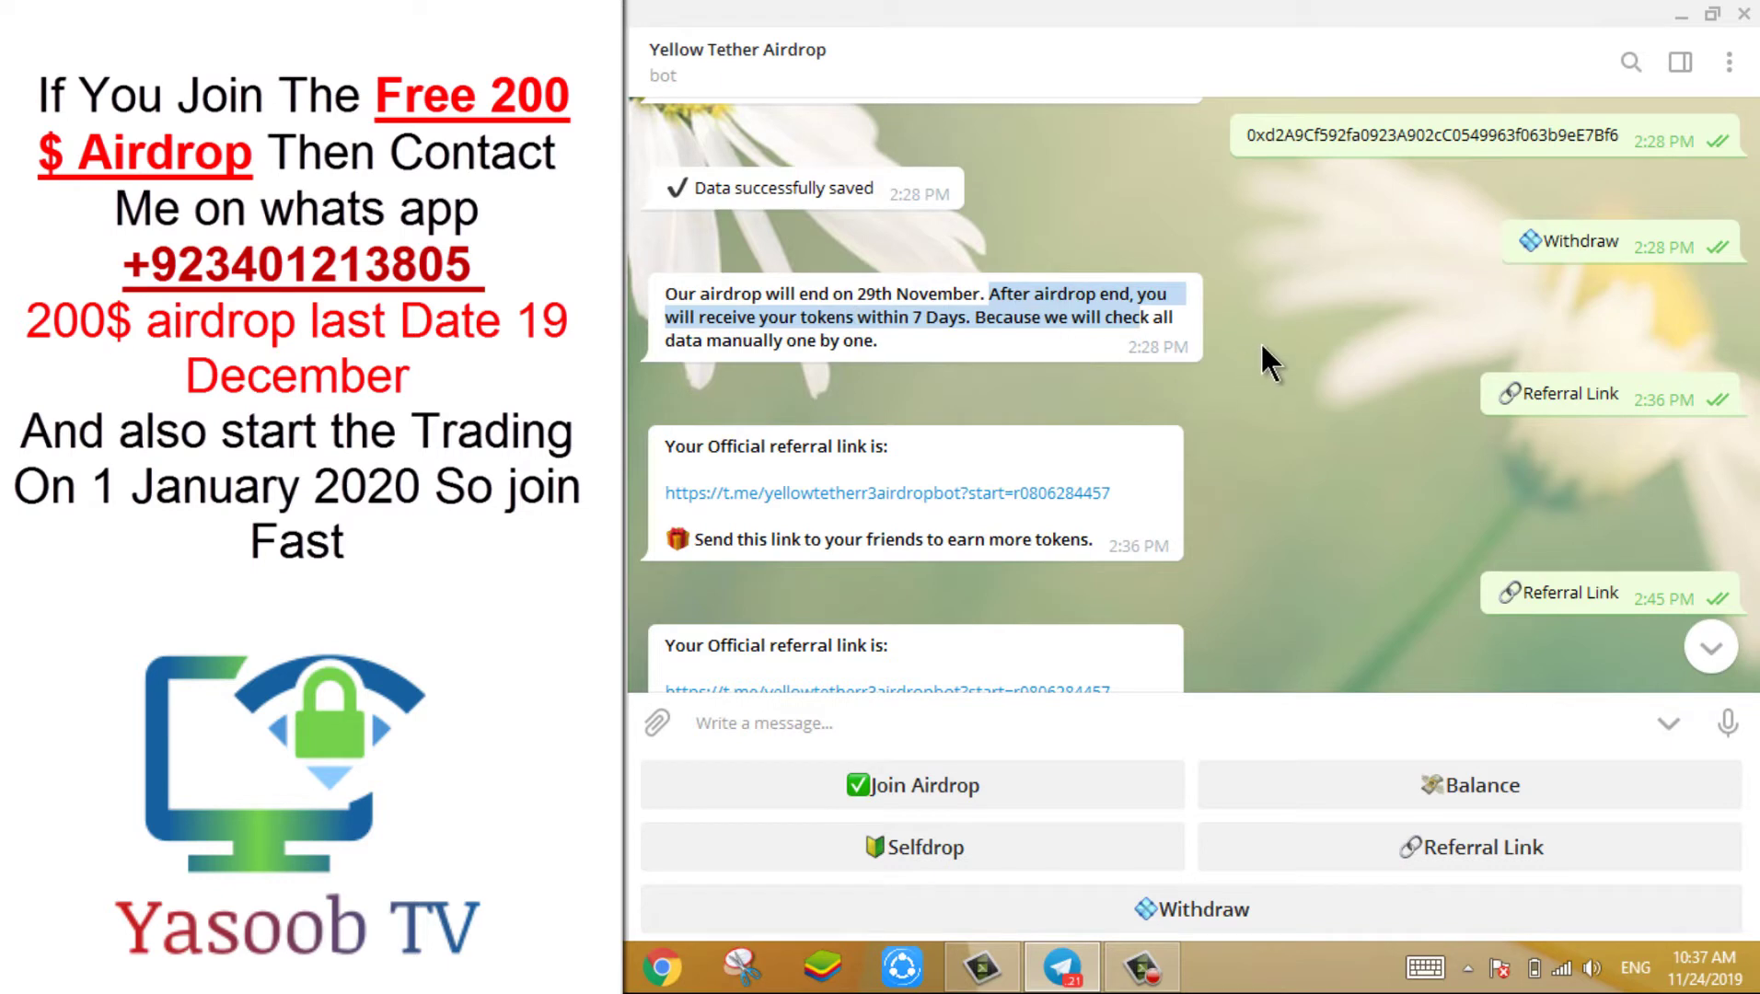
pyautogui.scroll(-1, 1261, 350)
pyautogui.scroll(1, 1259, 359)
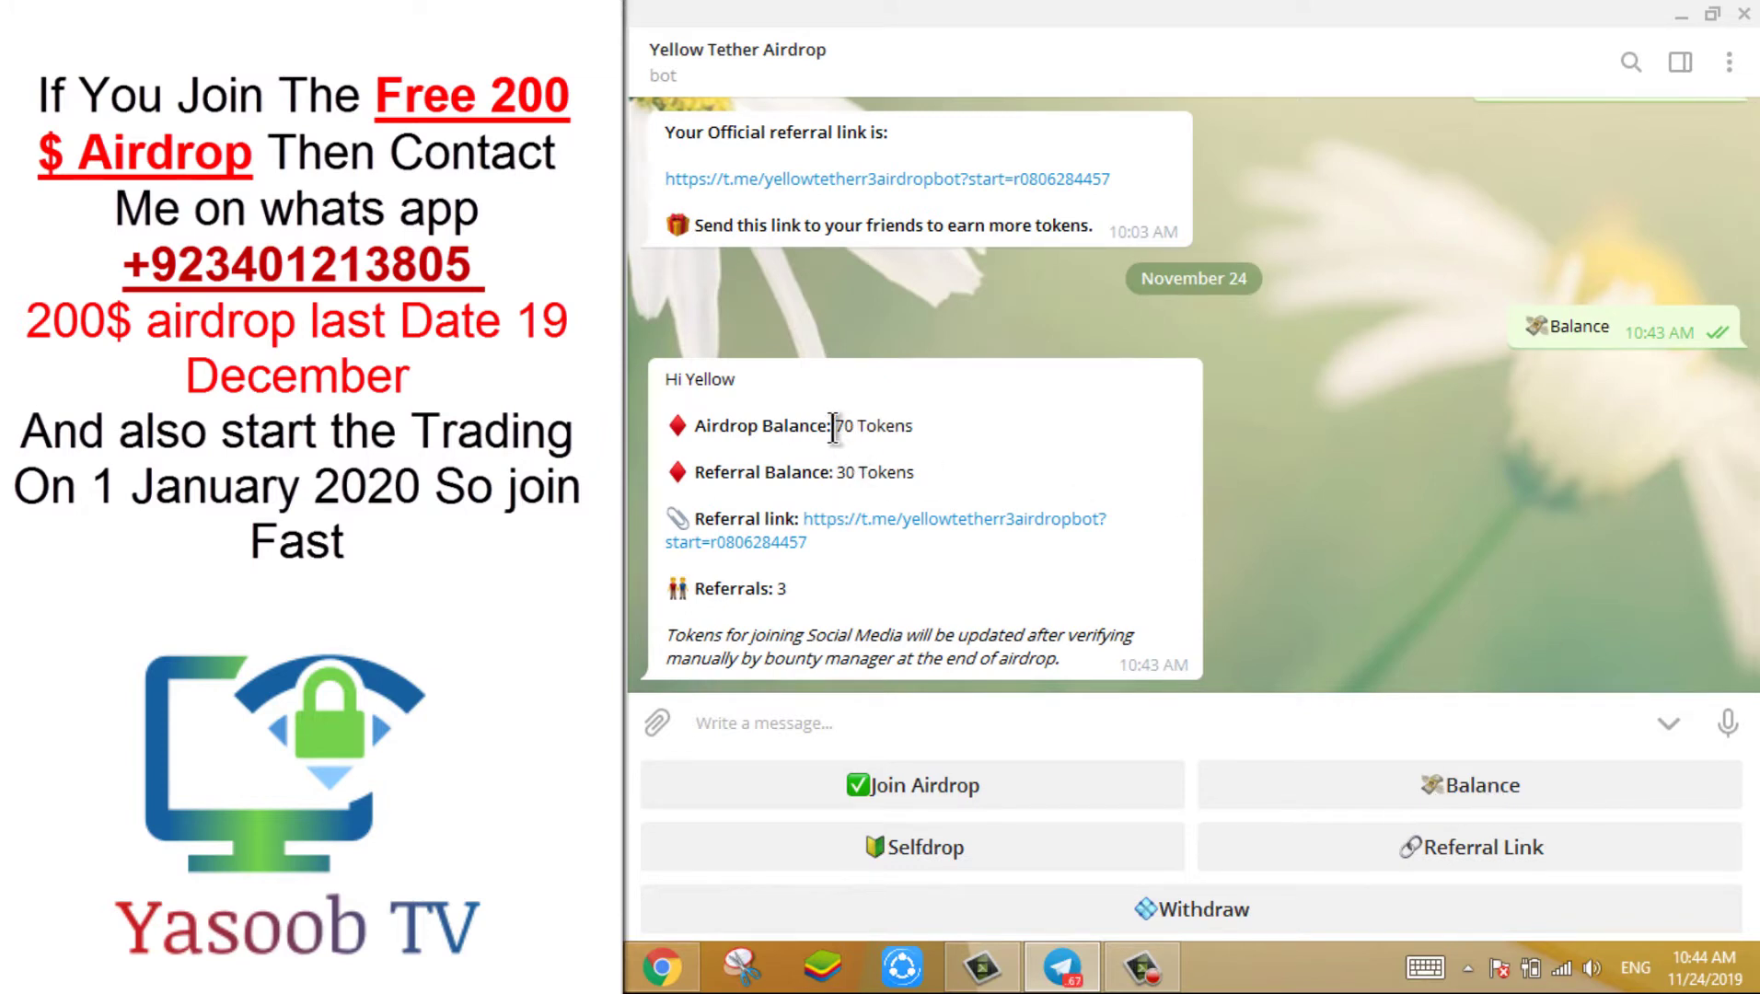
pyautogui.moveTo(833, 426); pyautogui.dragTo(920, 405)
pyautogui.click(927, 410)
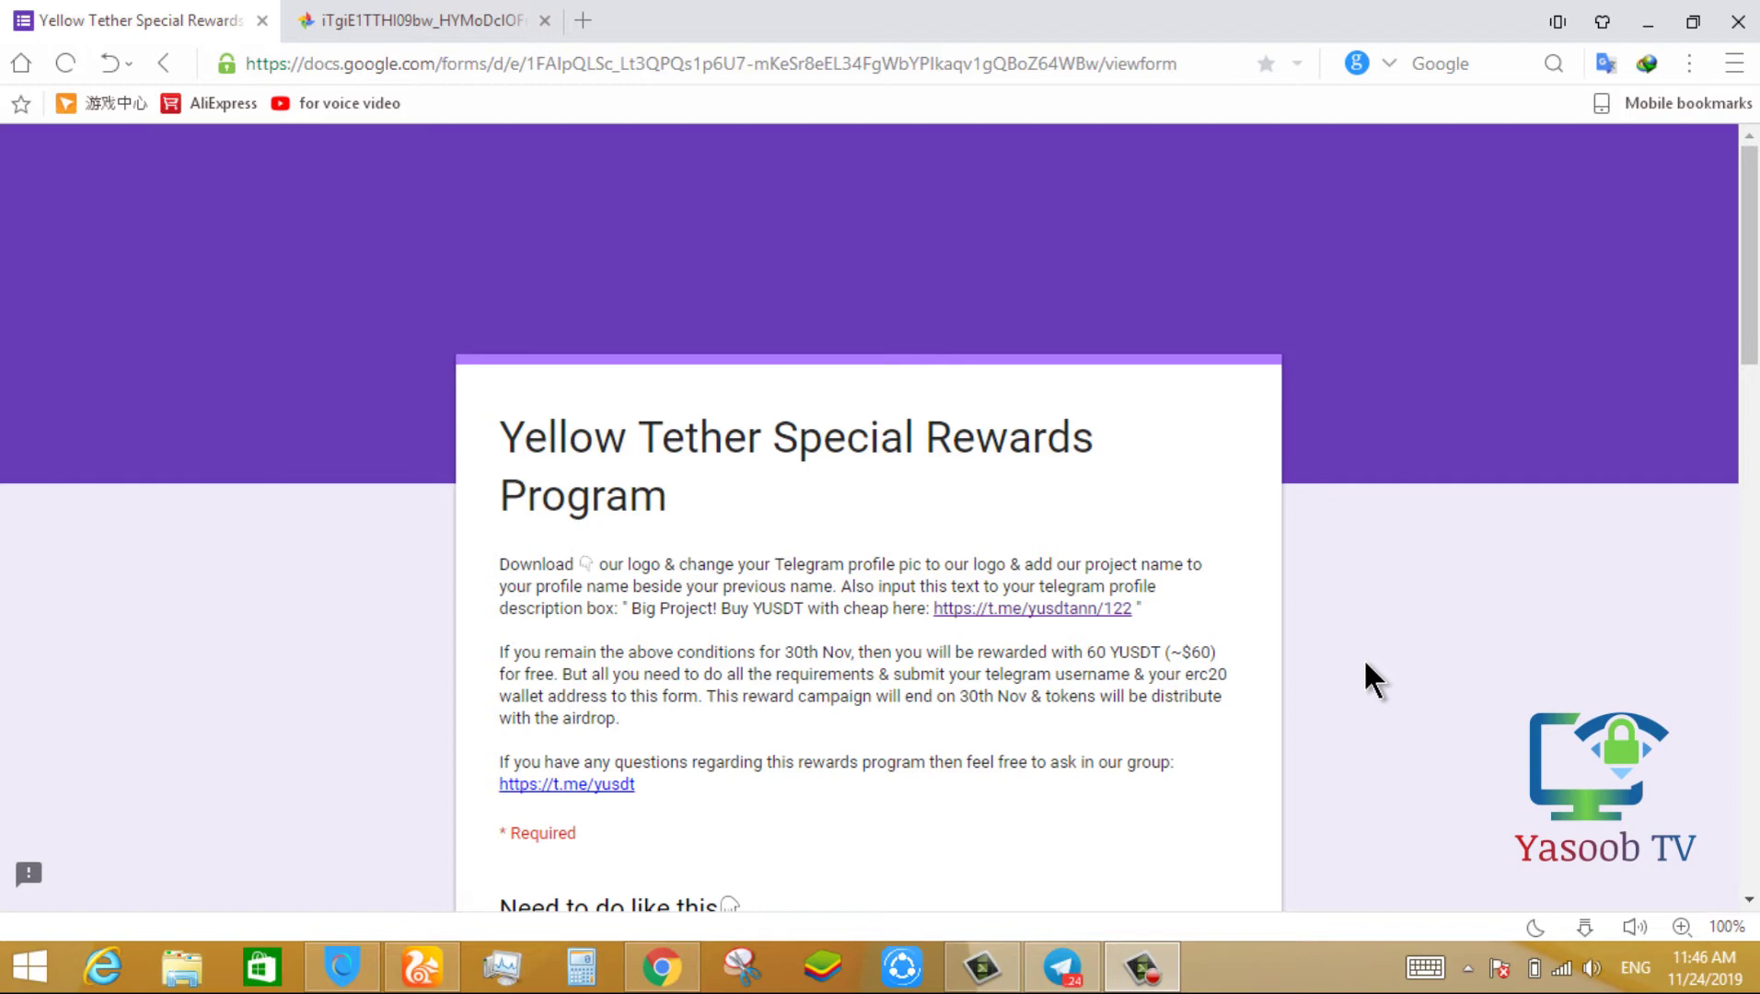
# Read the requirements in the Yellow Tether Special Rewards Program form, down to the sample profile and the Tether logo image
pyautogui.click(555, 578)
pyautogui.tripleClick(555, 578)
pyautogui.click(707, 686)
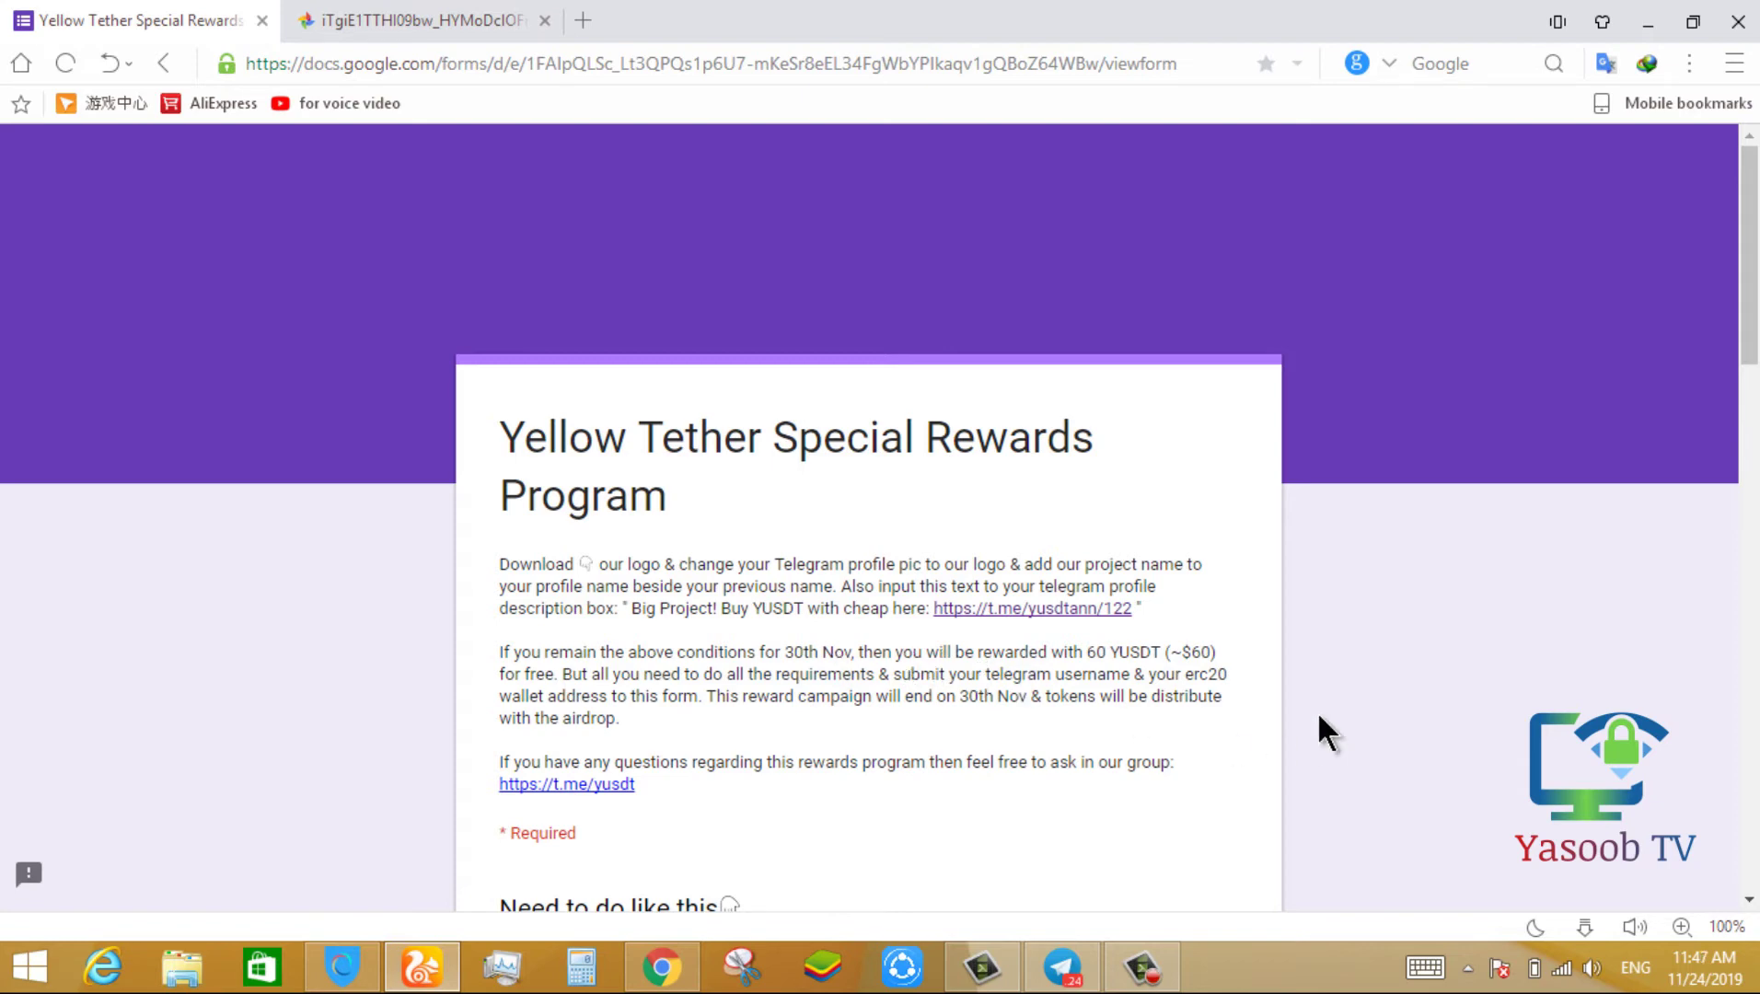
pyautogui.scroll(-12, 1422, 648)
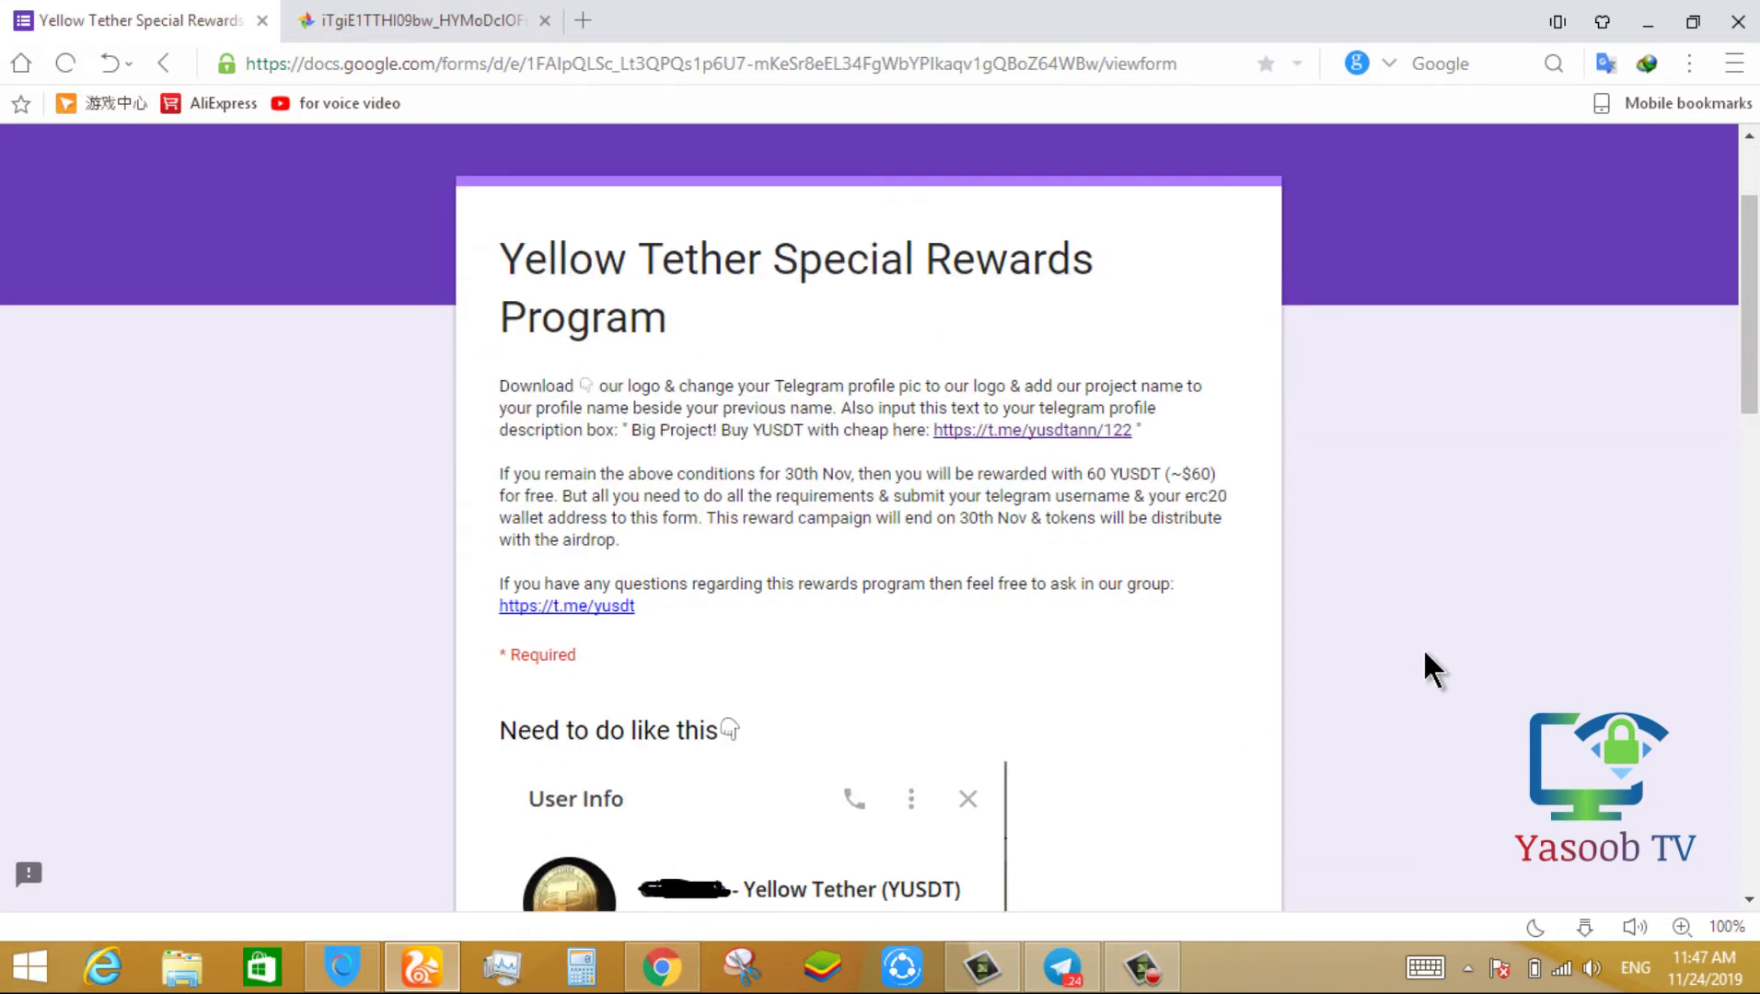
pyautogui.moveTo(918, 523)
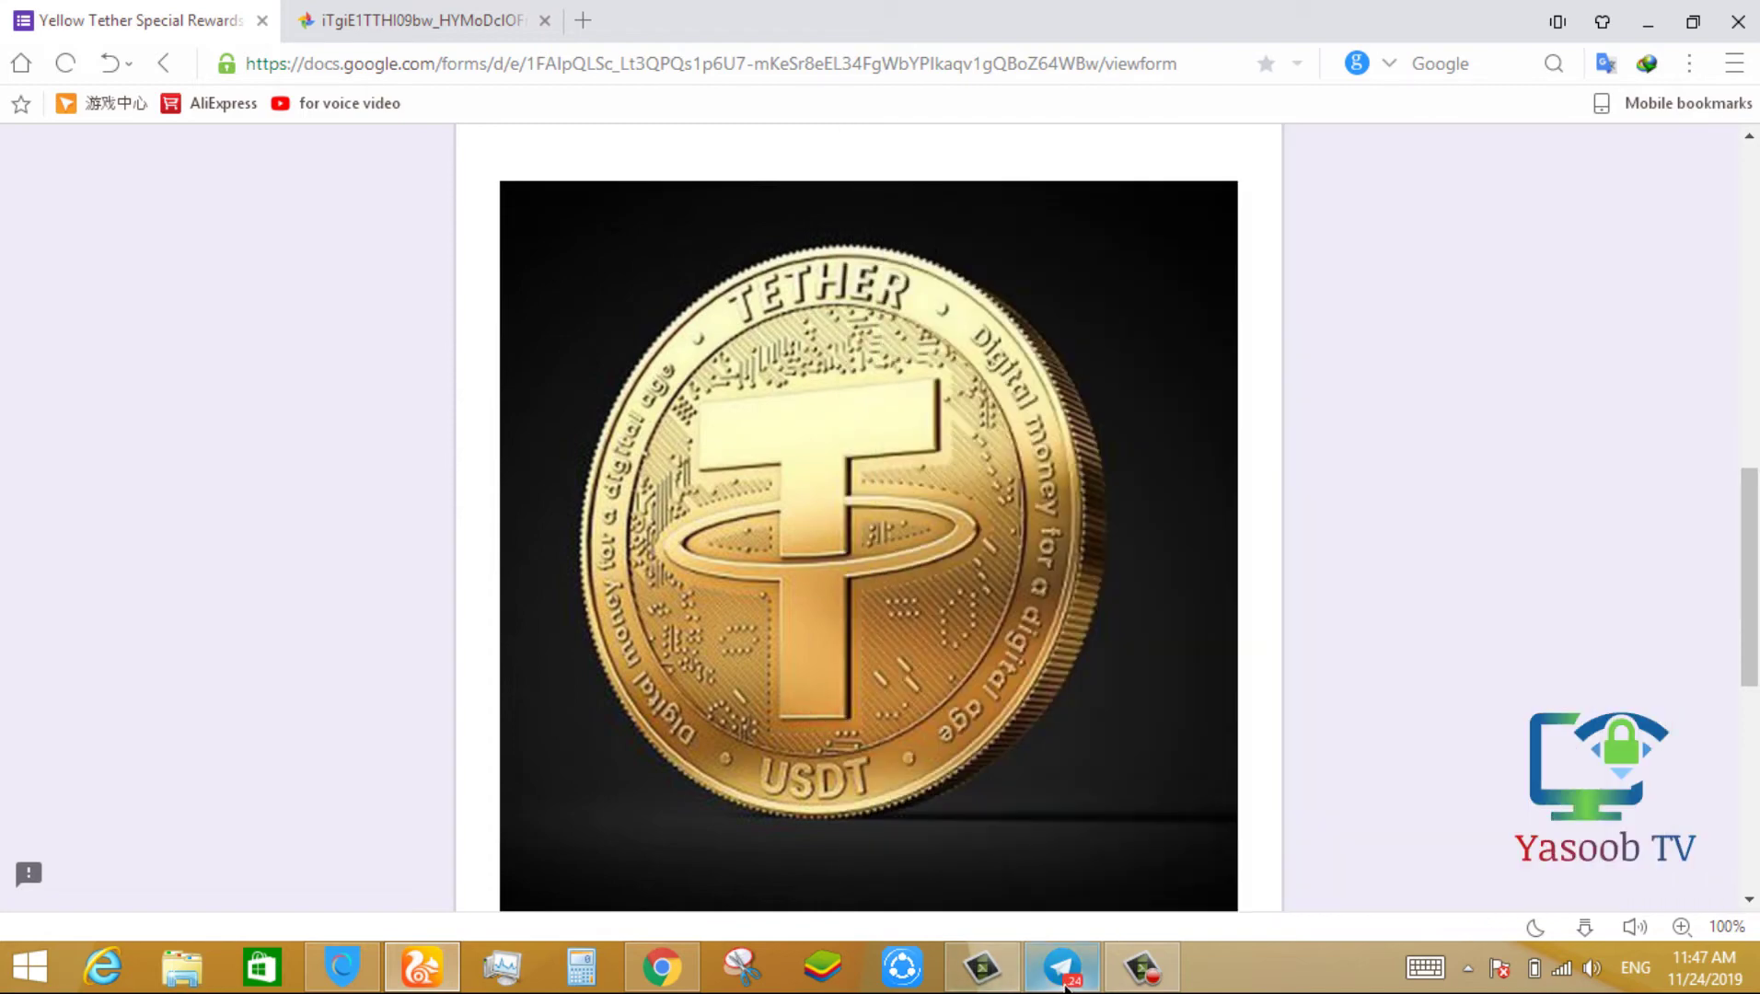
# Switch to Telegram and open the account's profile info from the settings to check its photo, name and description
pyautogui.click(1061, 966)
pyautogui.click(1095, 105)
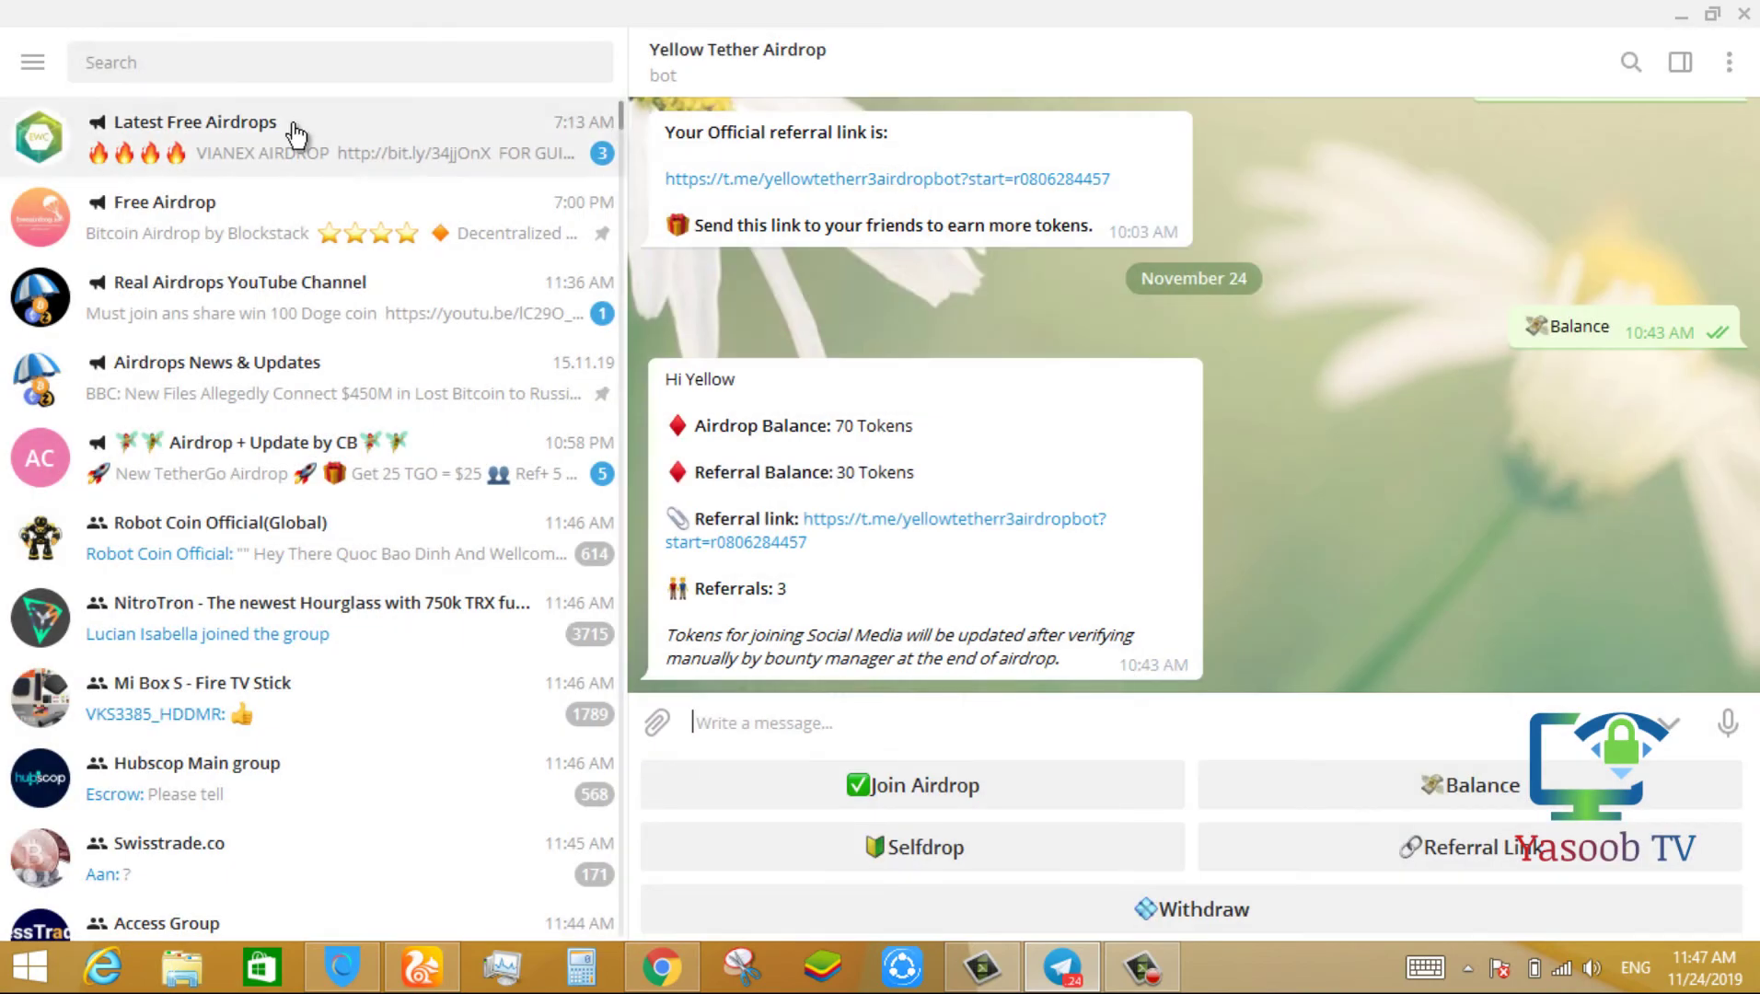
pyautogui.click(26, 55)
pyautogui.click(145, 469)
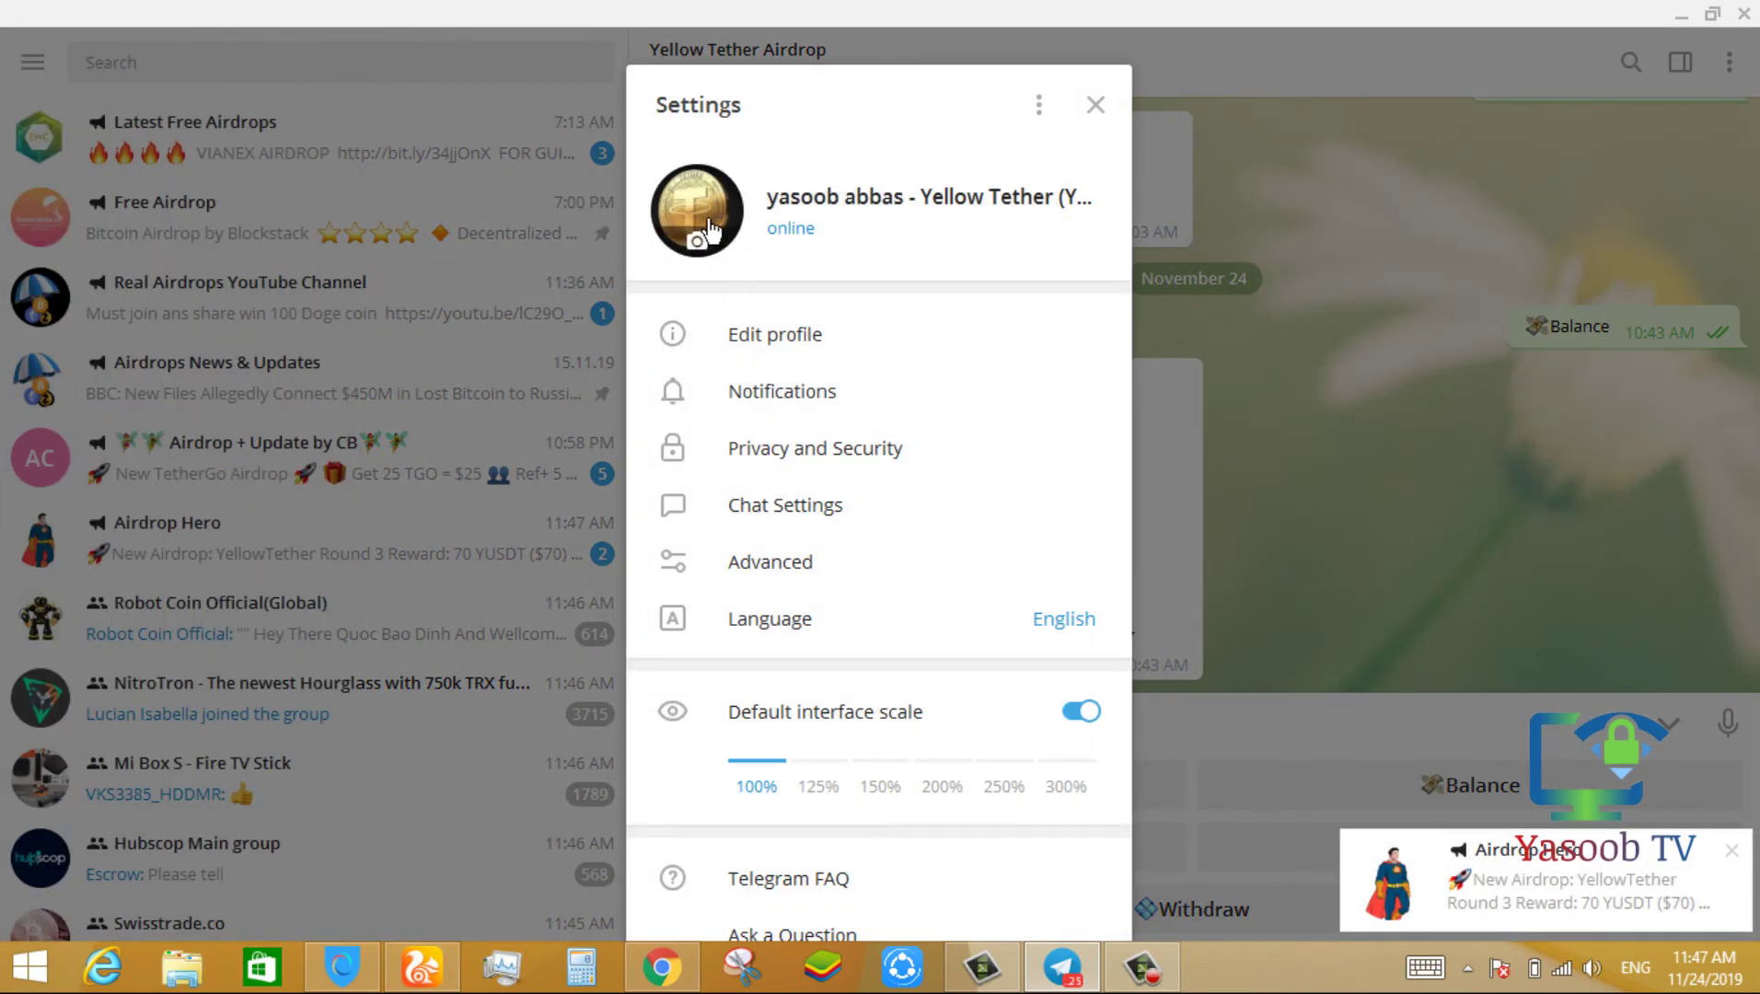
pyautogui.click(862, 342)
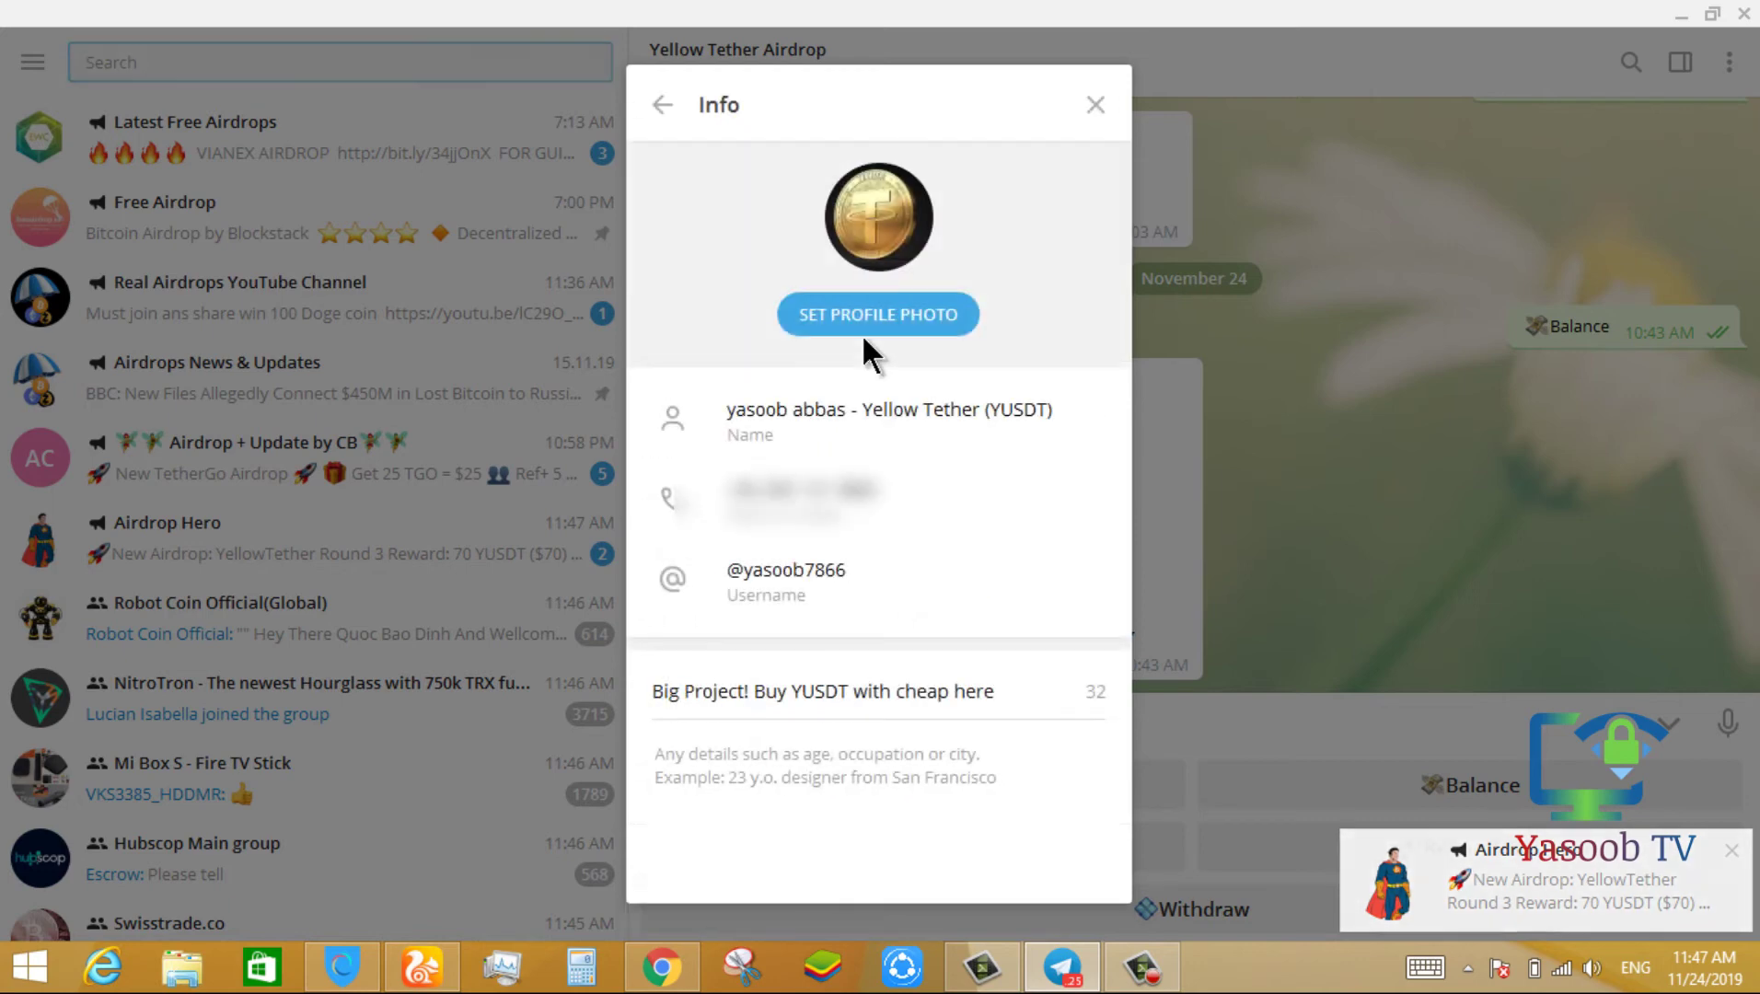
pyautogui.click(1063, 438)
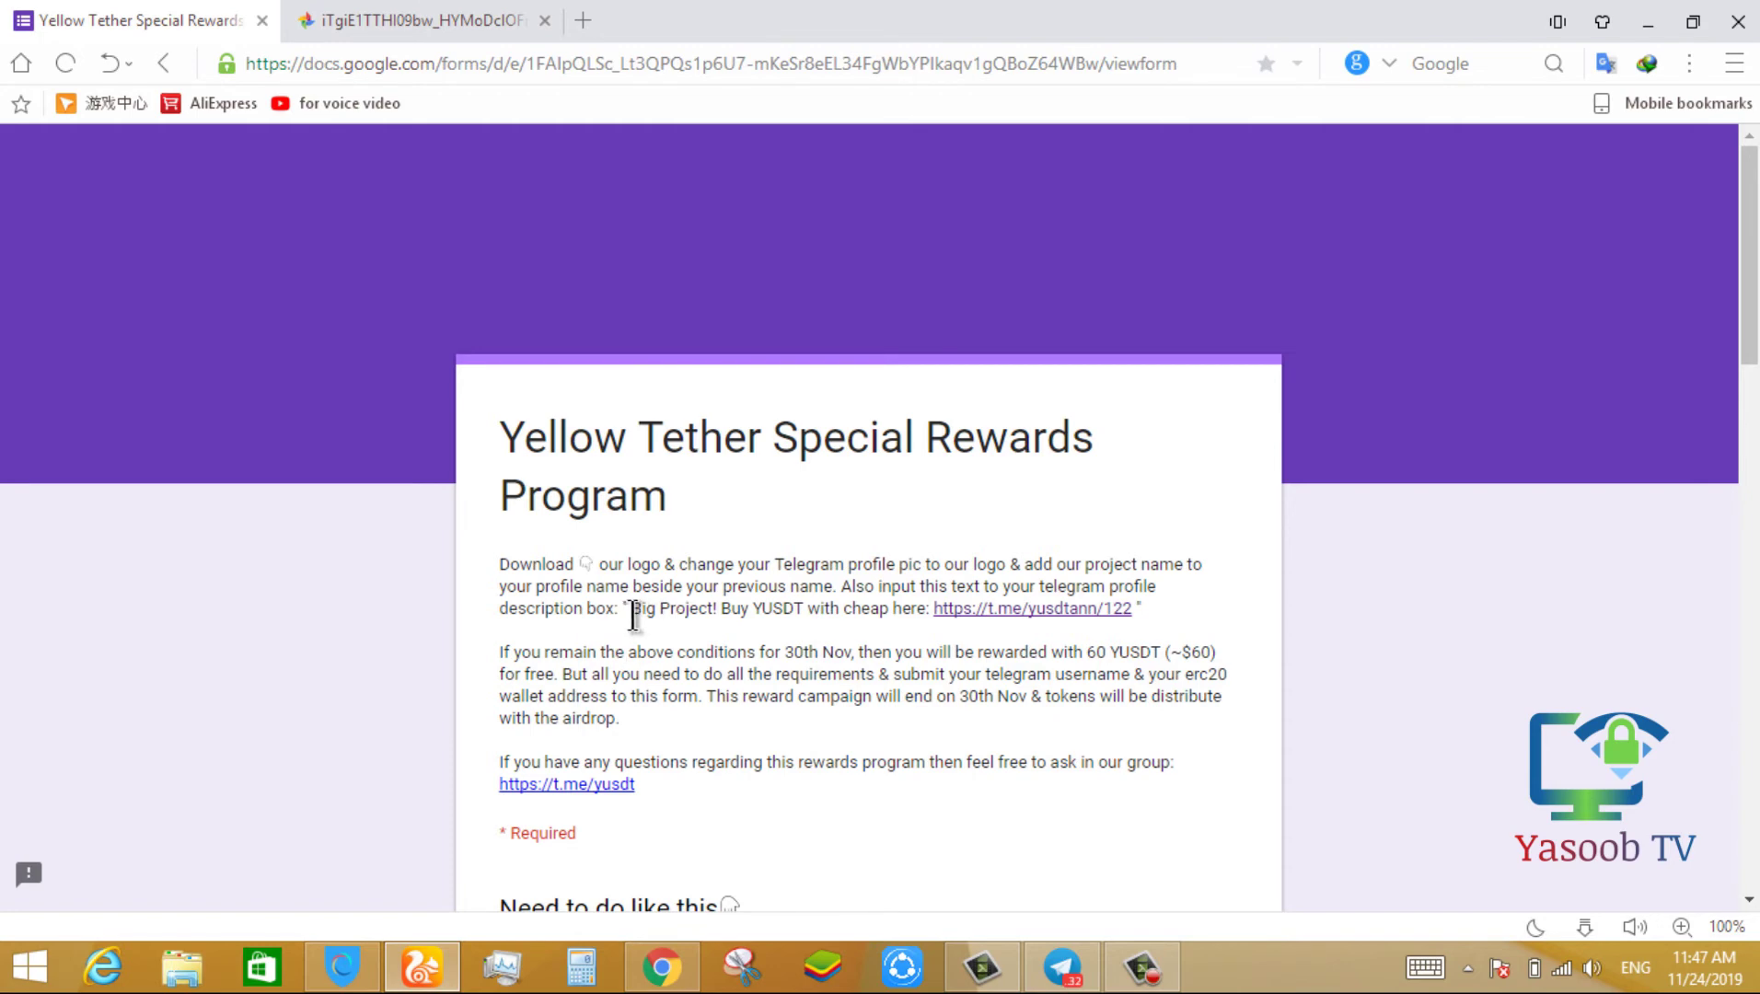
# Highlight "Big Project! Buy YUSDT with cheap here" in the rewards form and compare it with the Telegram profile description
pyautogui.moveTo(634, 615); pyautogui.dragTo(925, 615)
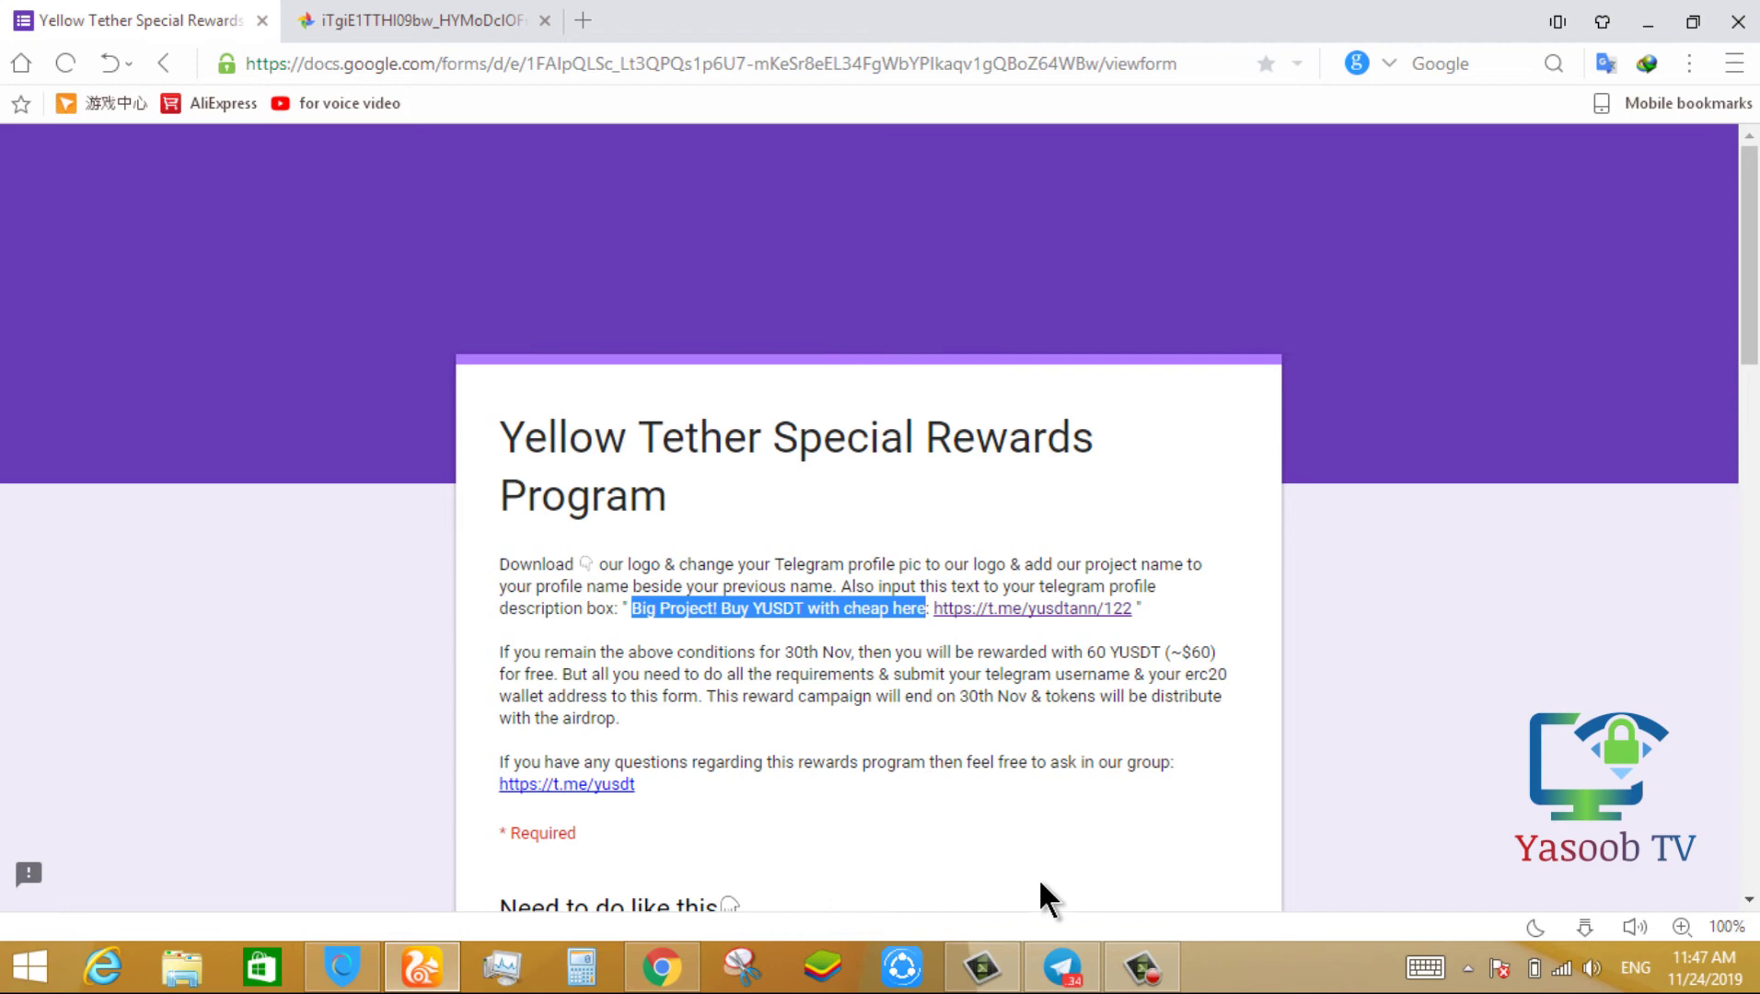
pyautogui.click(1061, 966)
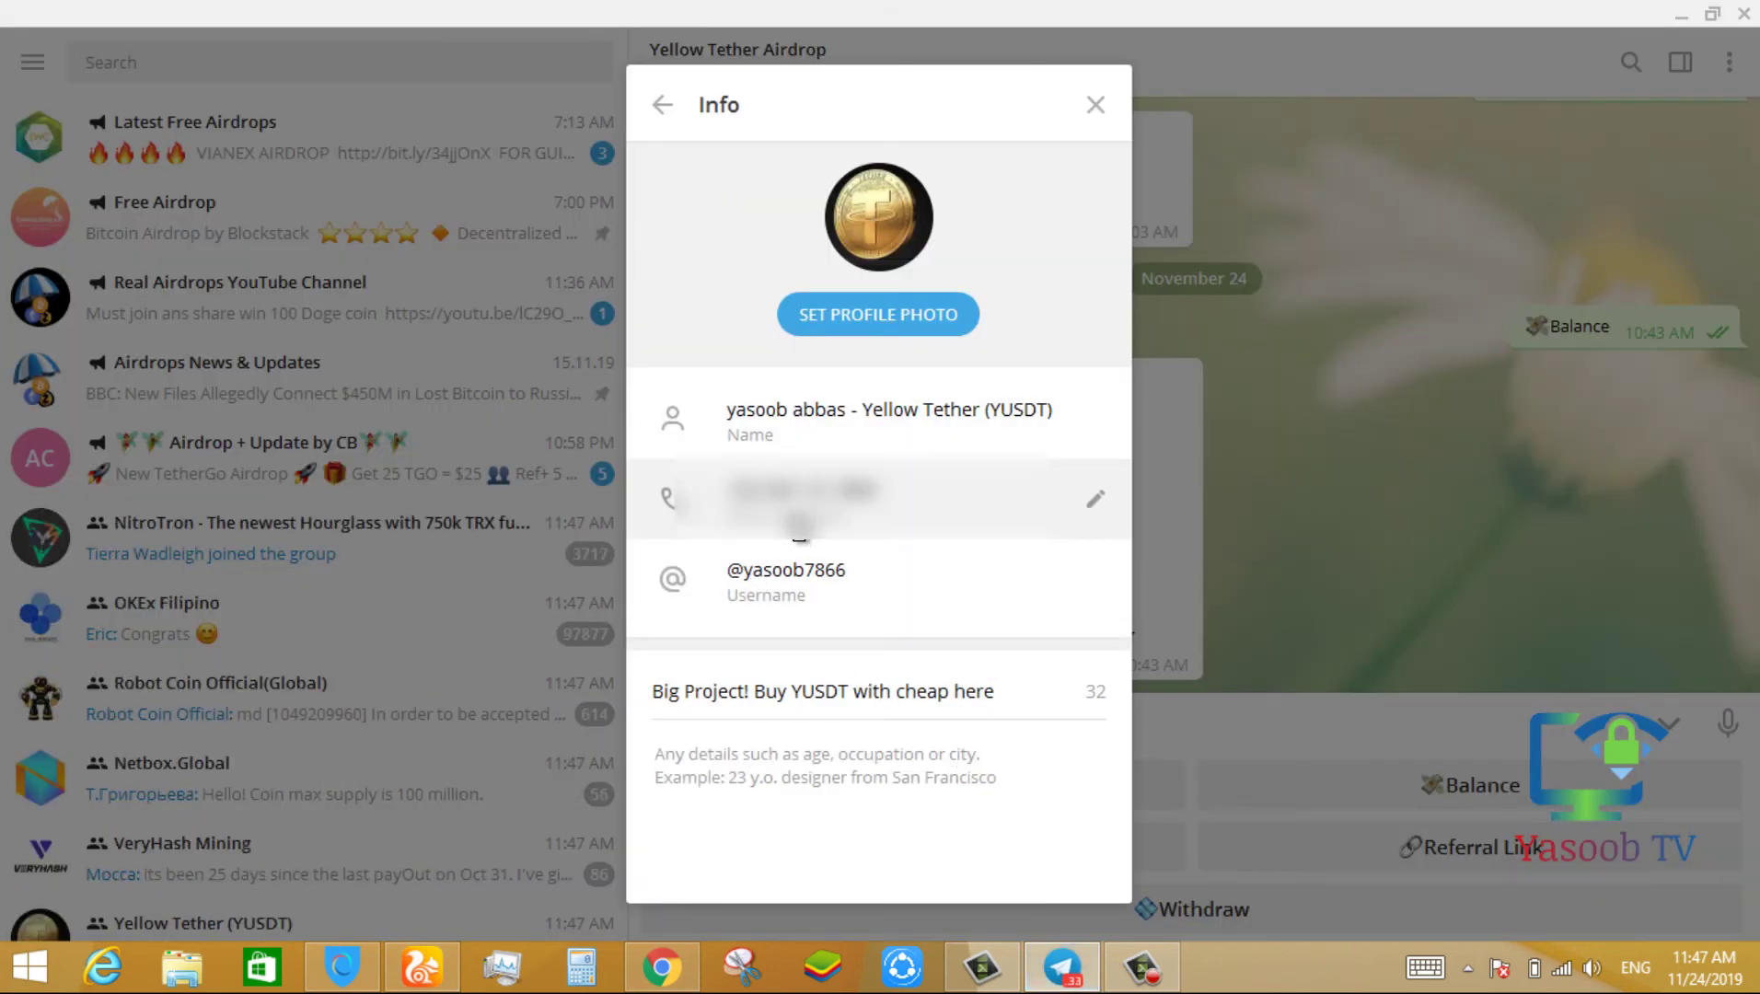
pyautogui.click(986, 701)
pyautogui.moveTo(976, 692); pyautogui.dragTo(738, 692)
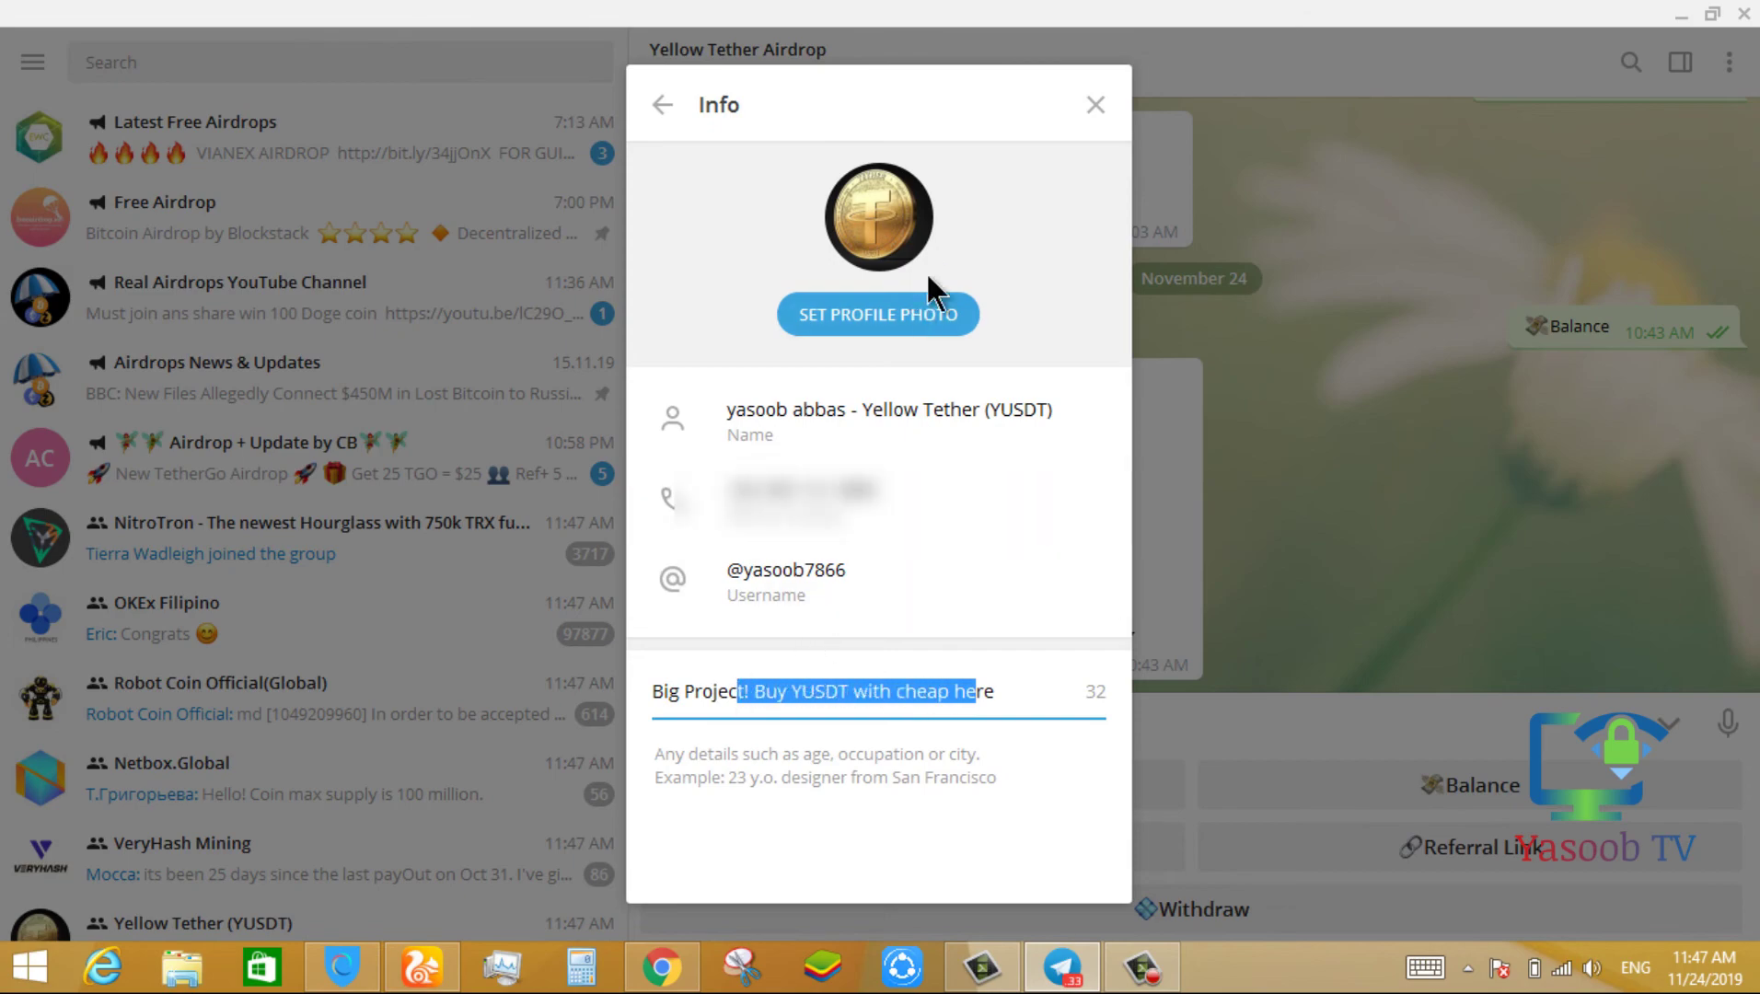
# Return to the rewards form in the browser, find the Telegram username question and activate the ERC20 wallet address answer field
pyautogui.click(438, 959)
pyautogui.scroll(-20, 1481, 417)
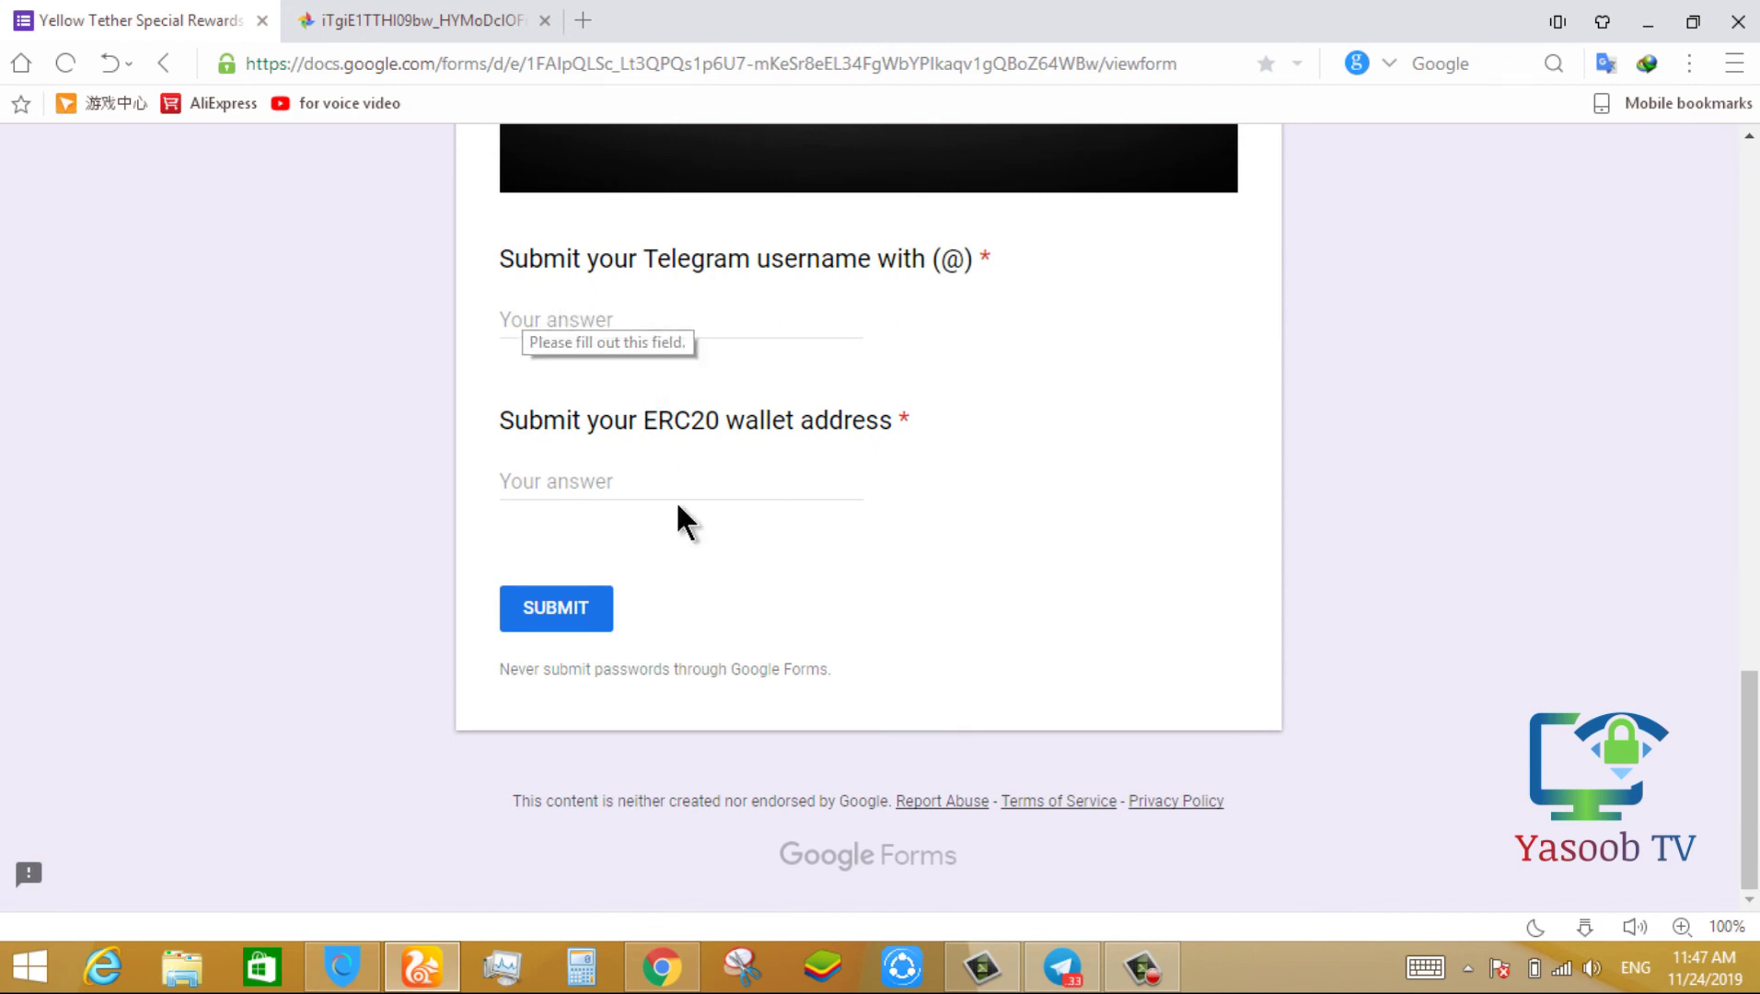
pyautogui.click(717, 471)
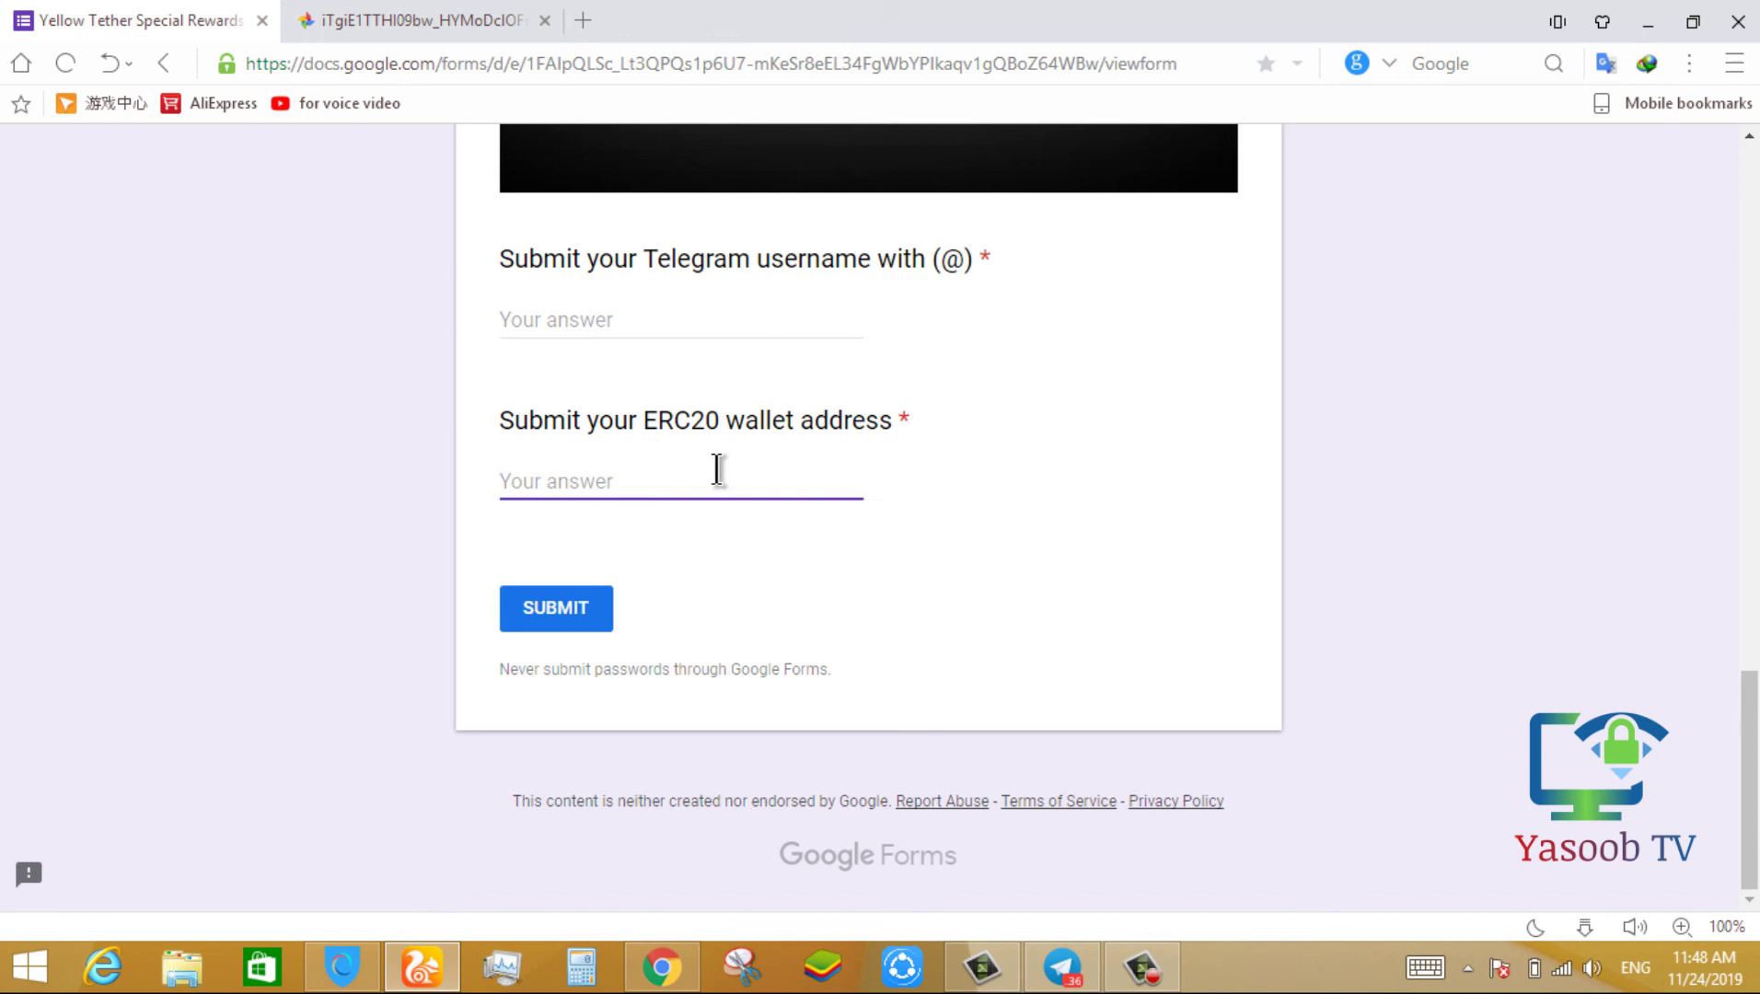